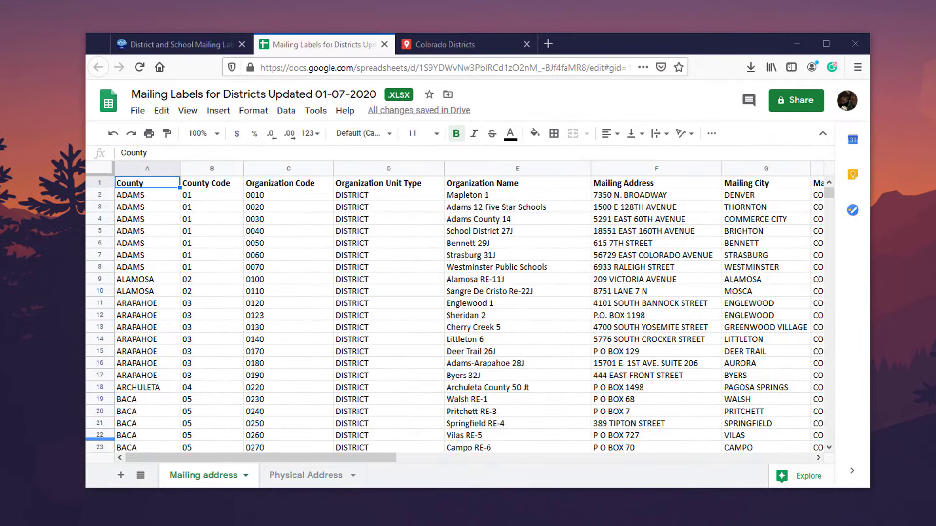
# Glance at the Colorado Districts map, then switch to the CDE District and School Mailing Labels page.
pyautogui.click(454, 44)
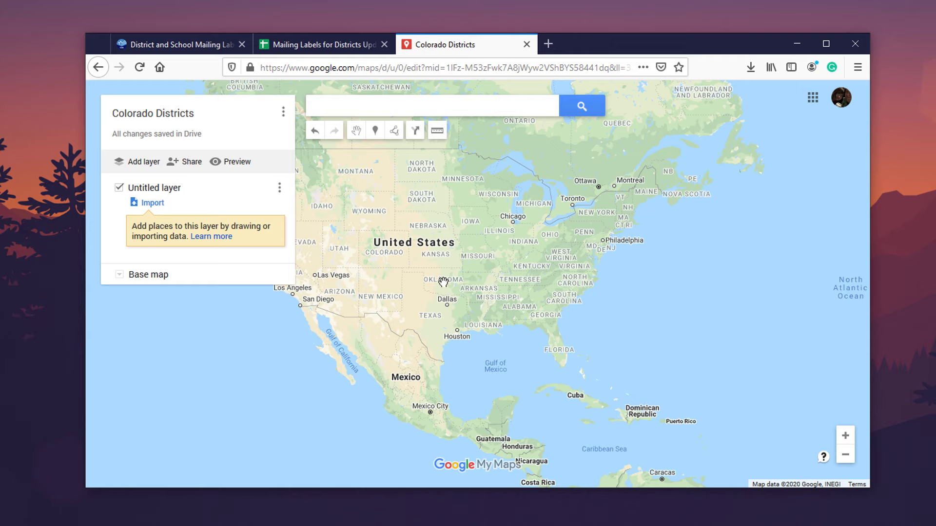
pyautogui.click(311, 49)
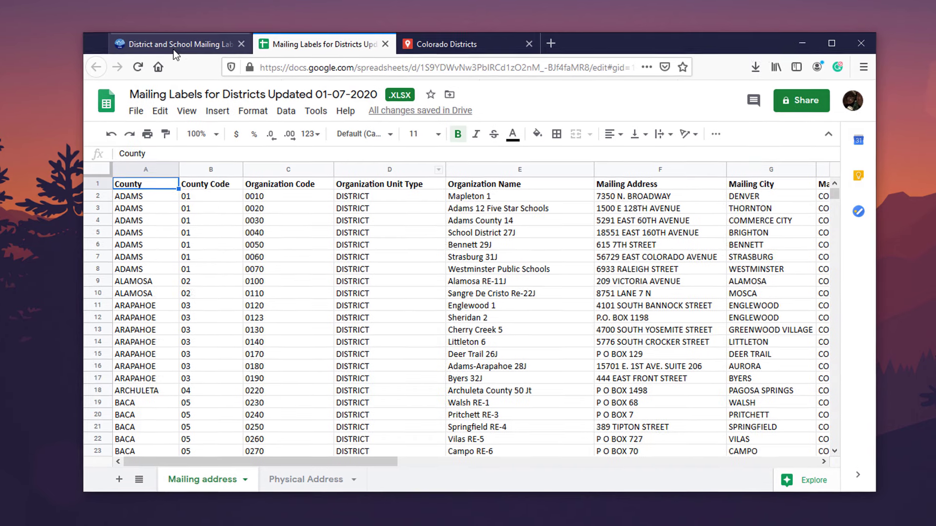
pyautogui.click(174, 46)
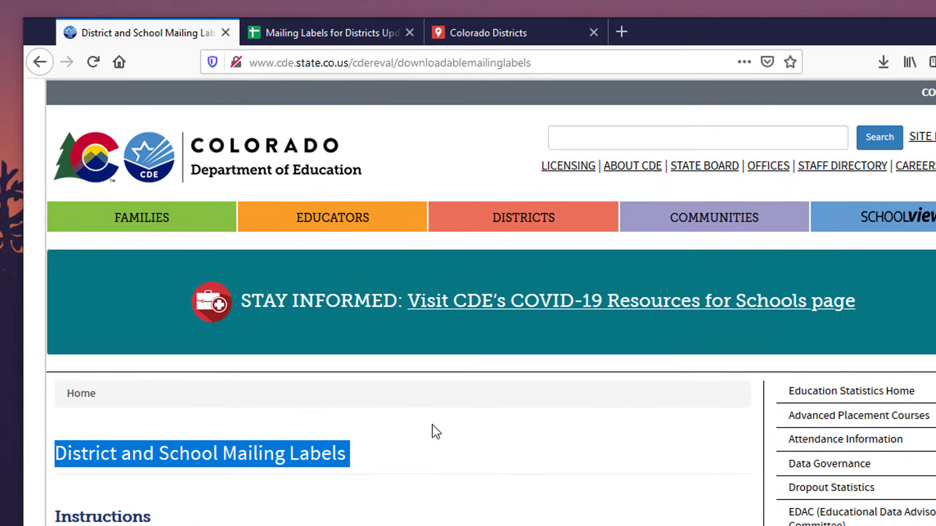
# Scroll the CDE download page, then go back to the Mailing Labels for Districts spreadsheet.
pyautogui.click(543, 476)
pyautogui.scroll(-5, 547, 468)
pyautogui.scroll(5, 547, 468)
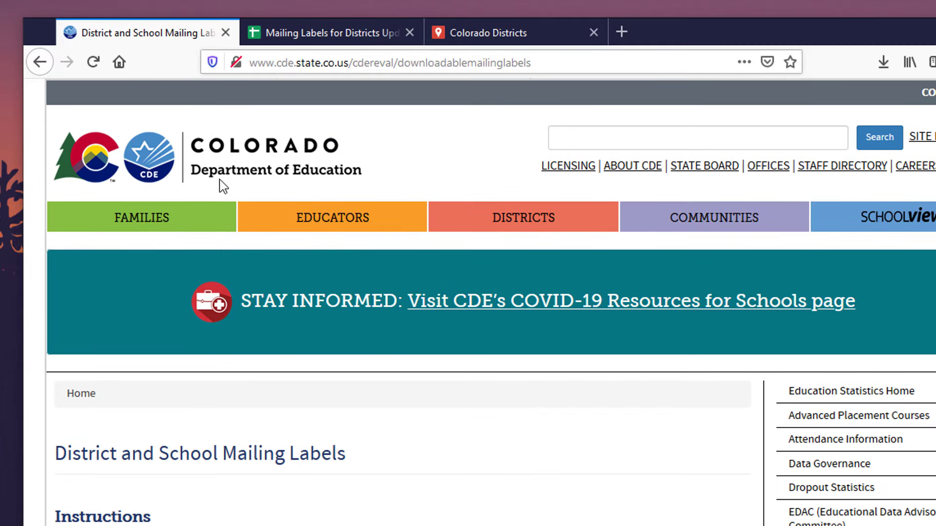
pyautogui.scroll(-5, 222, 187)
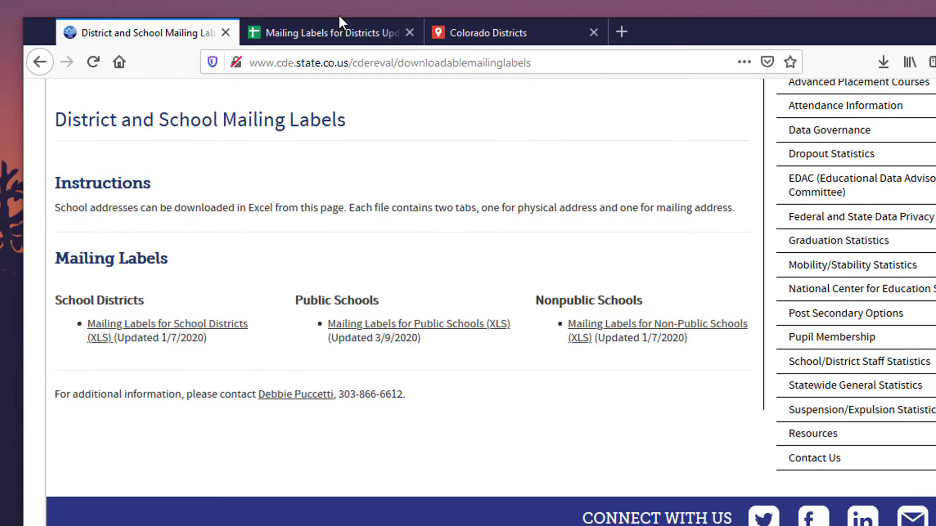
pyautogui.click(334, 32)
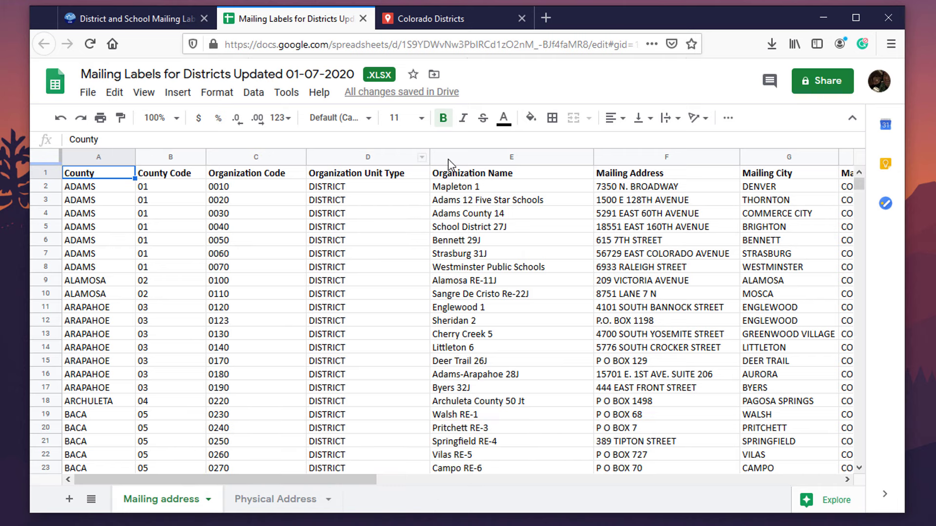
# Delete the County Code and Organization Code columns (B–C) from the Mailing address sheet.
pyautogui.click(188, 156)
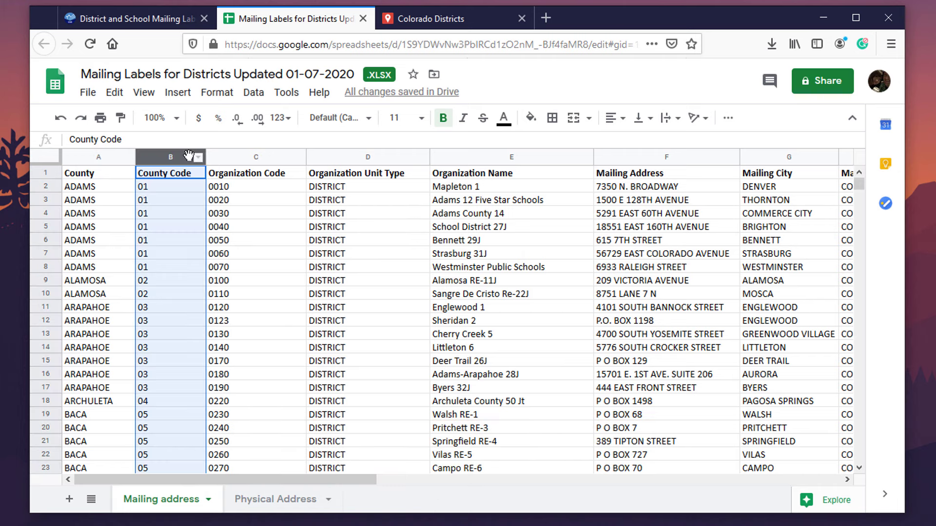
pyautogui.keyDown('shift'); pyautogui.click(245, 156); pyautogui.keyUp('shift')
pyautogui.rightClick(240, 156)
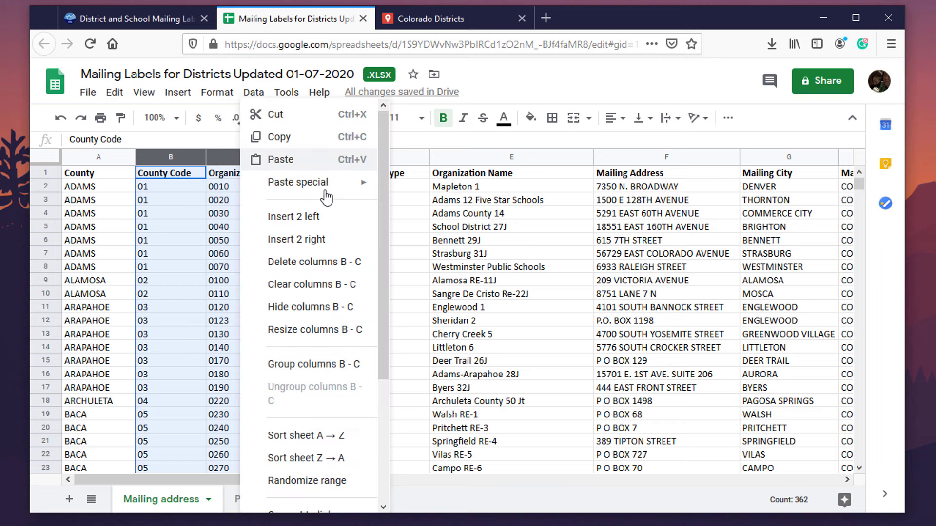
pyautogui.click(322, 268)
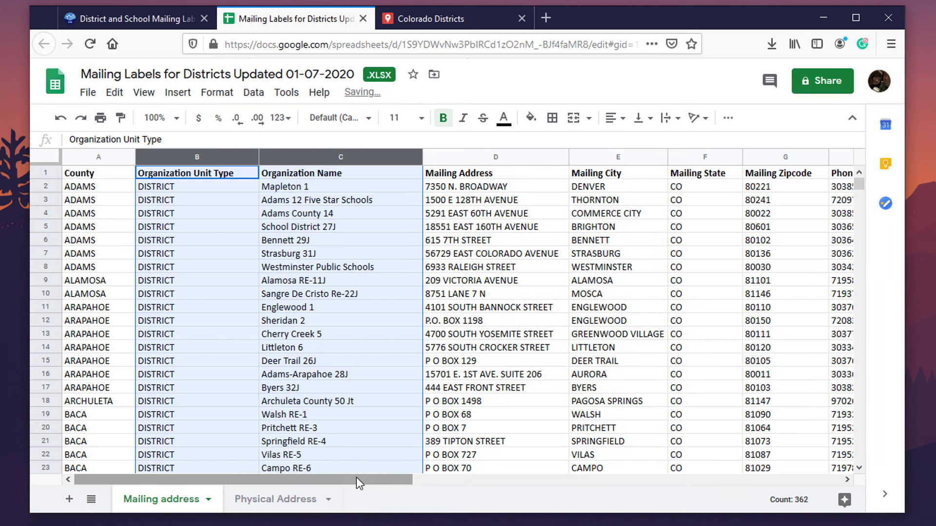
pyautogui.moveTo(356, 477); pyautogui.dragTo(600, 460)
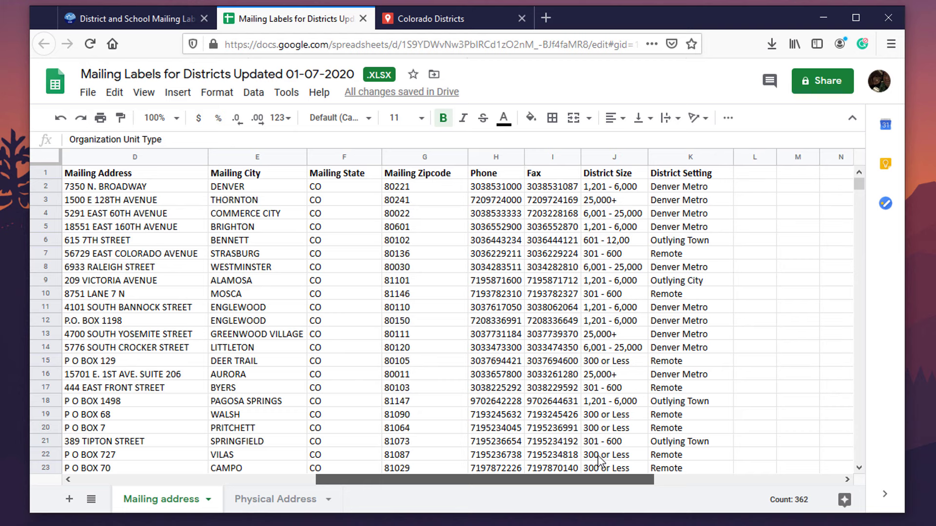
pyautogui.moveTo(600, 461); pyautogui.dragTo(599, 461)
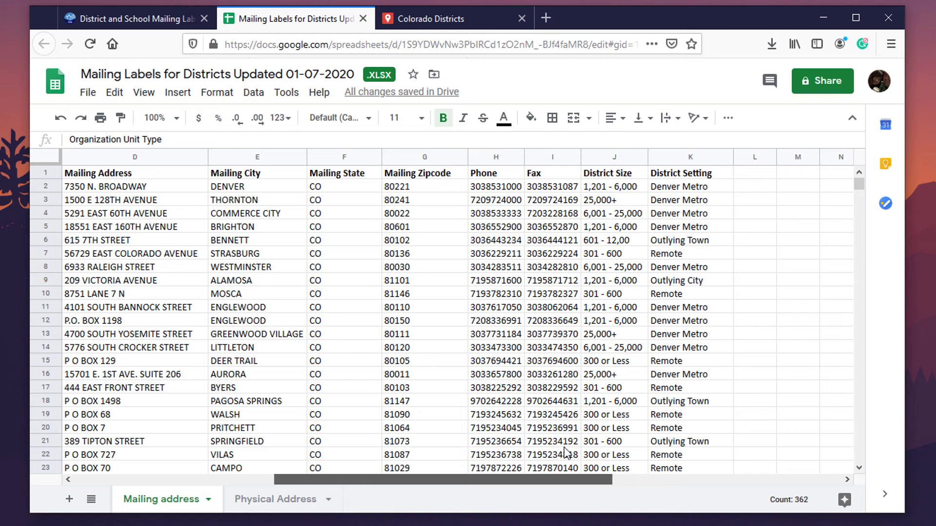
# Delete the District Setting column (K).
pyautogui.click(675, 162)
pyautogui.rightClick(677, 161)
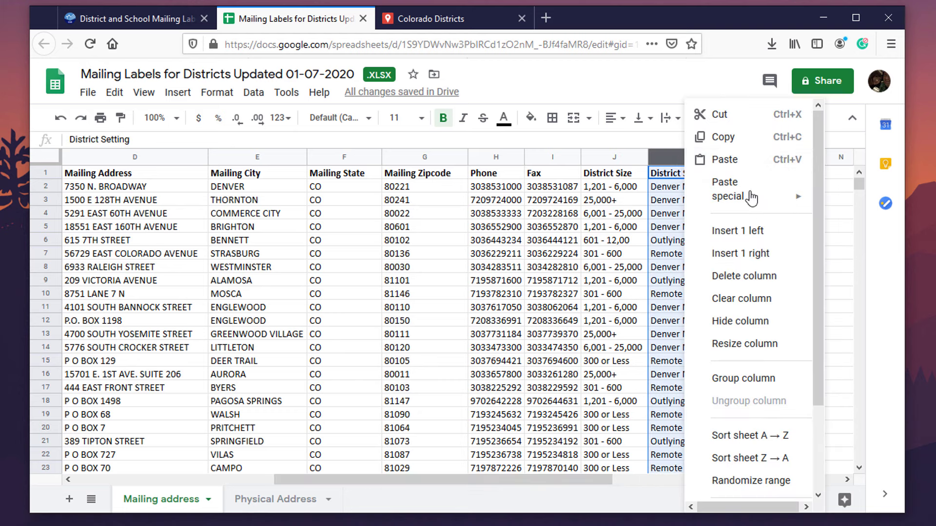
pyautogui.click(753, 276)
pyautogui.moveTo(556, 467); pyautogui.dragTo(286, 471)
# Check the remaining data, including the fax in I20 and headers Phone through District Size.
pyautogui.click(562, 401)
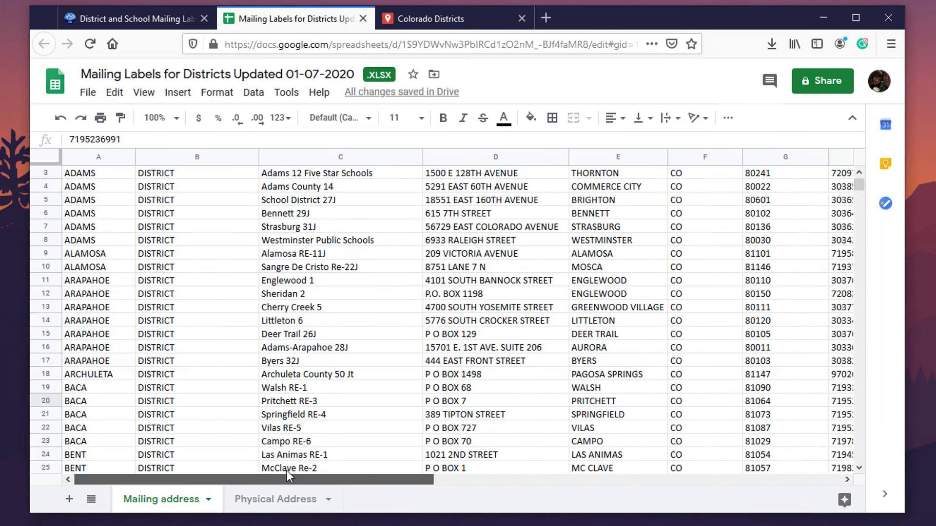
pyautogui.hscroll(3, 512, 441)
pyautogui.scroll(1, 559, 403)
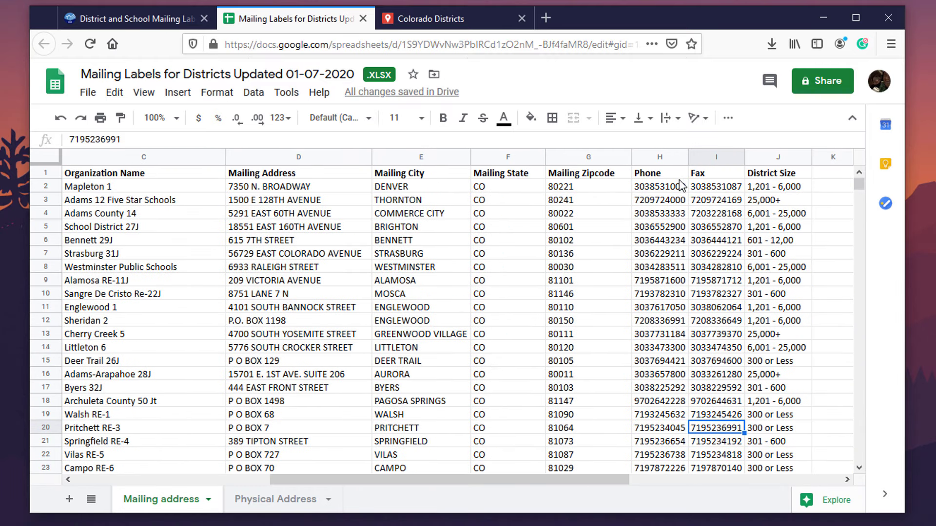
pyautogui.click(661, 174)
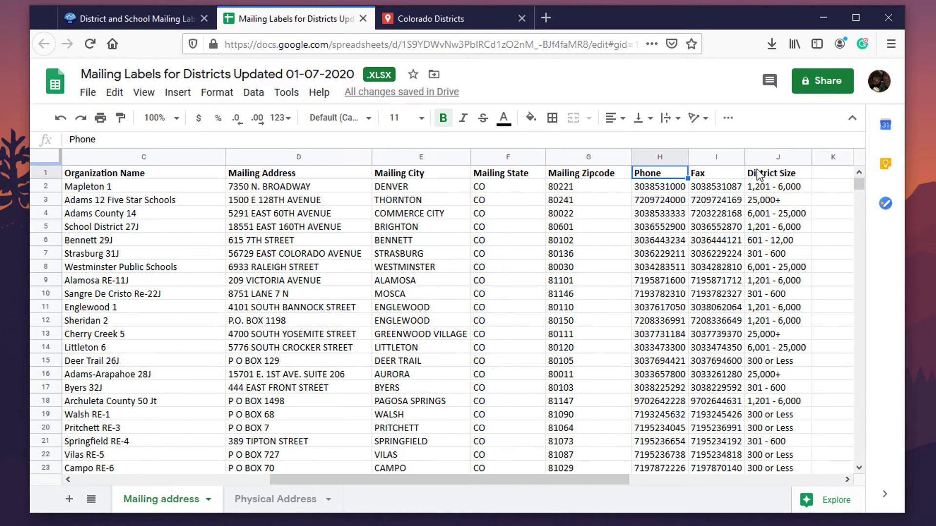
pyautogui.click(783, 177)
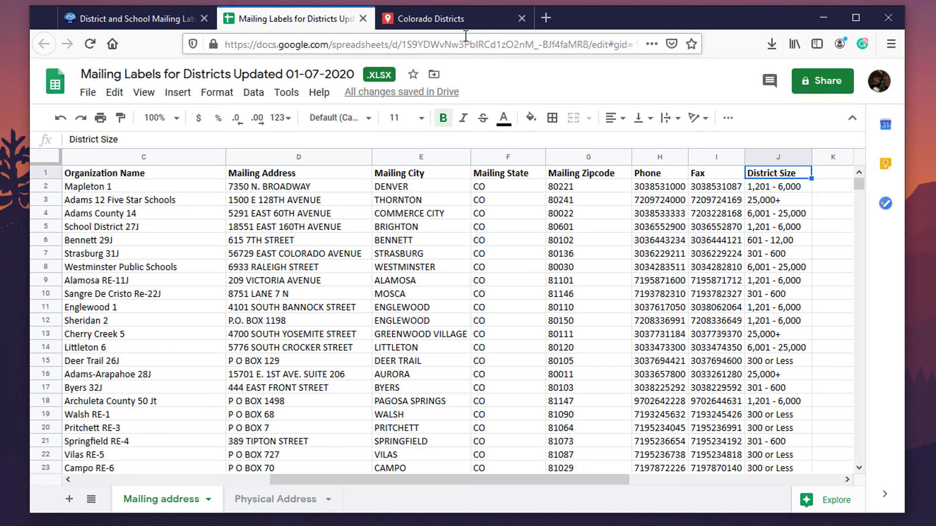
# Start an import into the map's Untitled layer and download the trimmed sheet as Microsoft Excel (.xlsx).
pyautogui.click(451, 22)
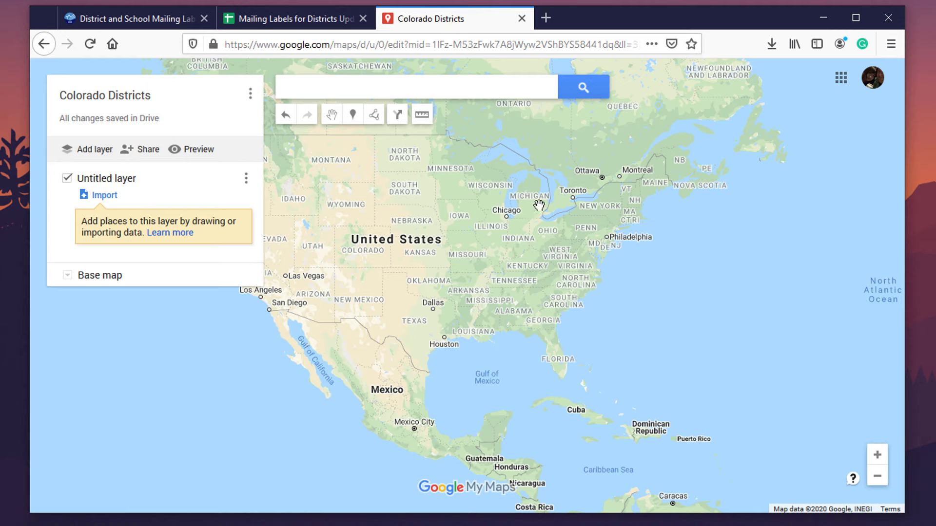
pyautogui.click(103, 196)
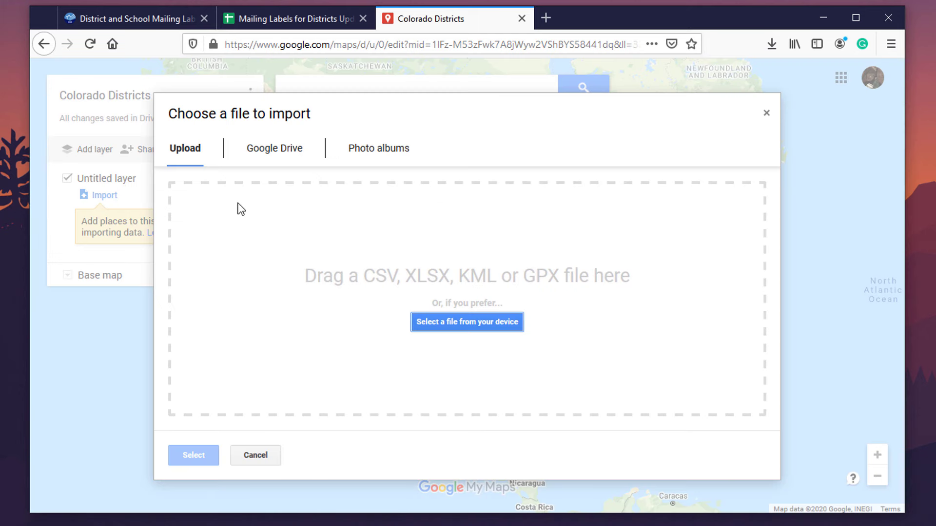
pyautogui.click(280, 22)
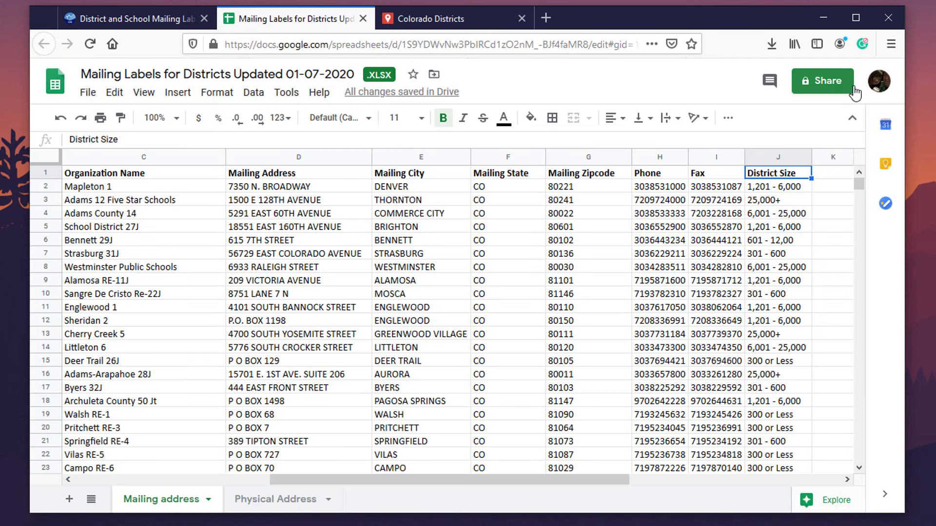
pyautogui.click(86, 93)
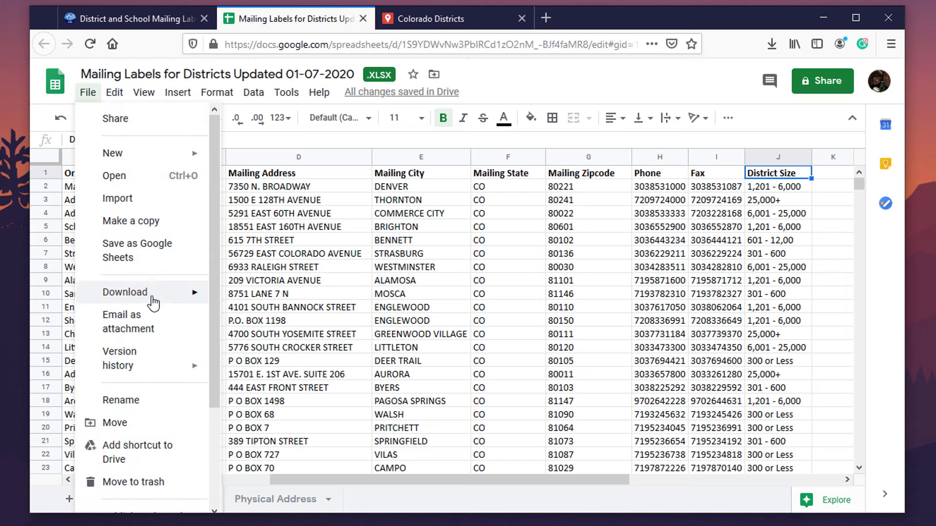
pyautogui.moveTo(200, 298)
pyautogui.click(249, 298)
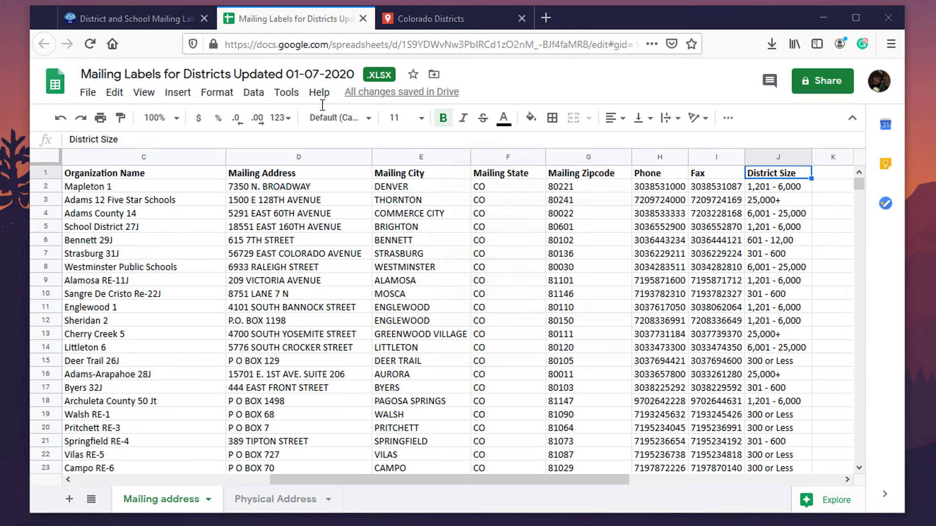
# Upload the downloaded Mailing Labels .xlsx into the My Maps import dialog from Firefox's downloads list.
pyautogui.click(634, 353)
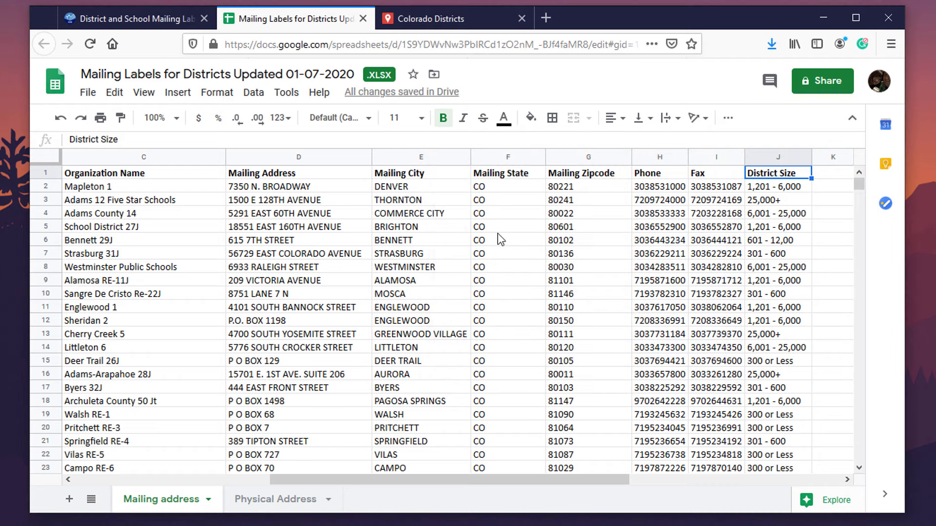
pyautogui.click(437, 22)
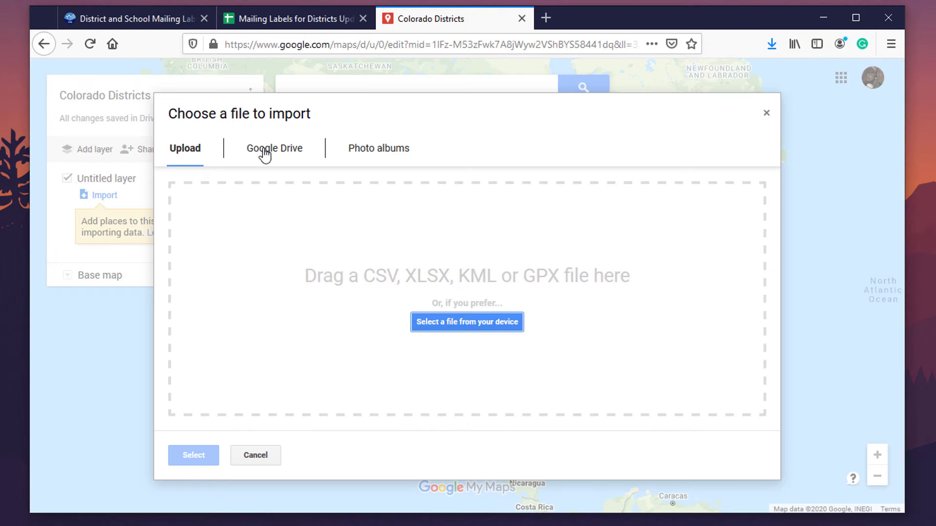
pyautogui.click(771, 44)
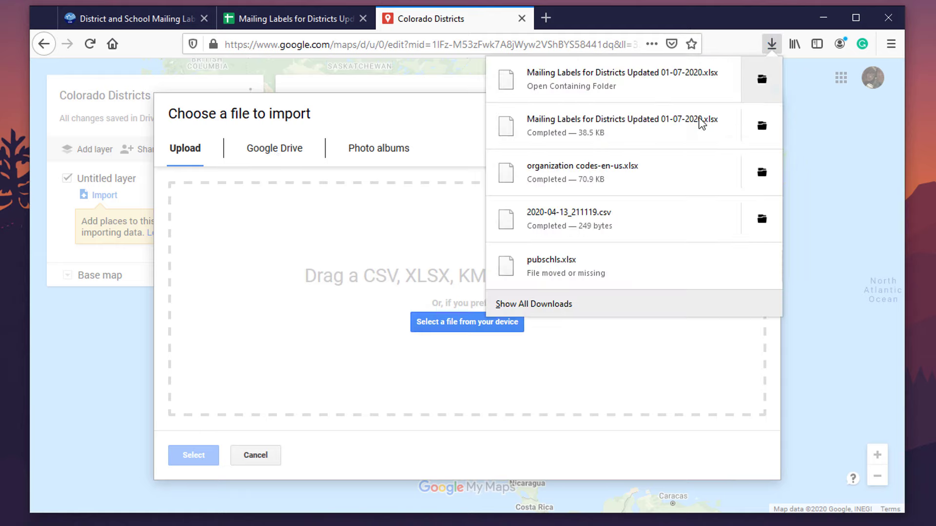
pyautogui.moveTo(629, 75); pyautogui.dragTo(388, 281)
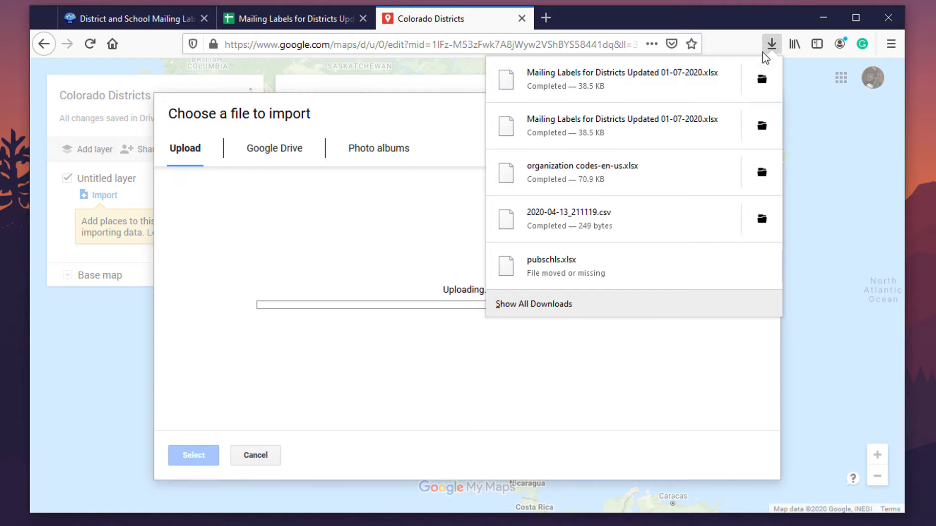
pyautogui.click(763, 54)
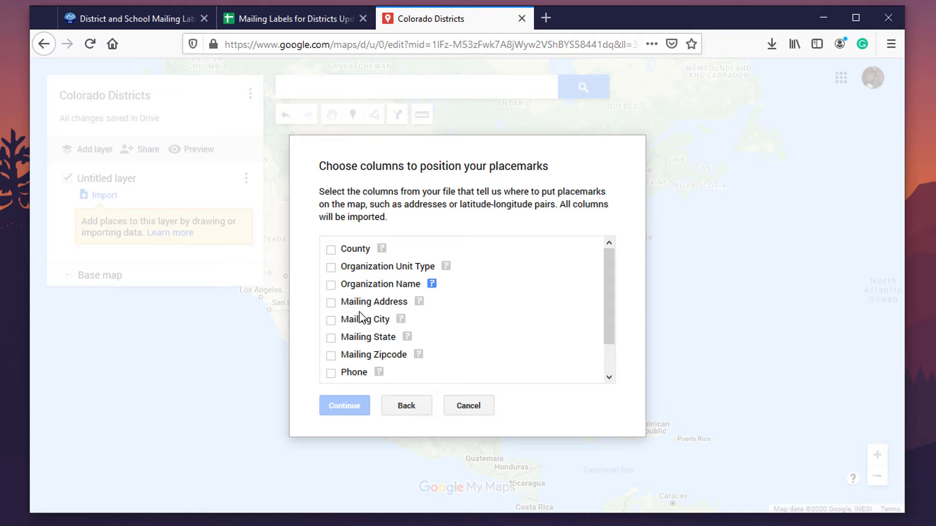
# Locate placemarks by Mailing Address, Mailing City and Mailing State, titled by Organization Name.
pyautogui.click(331, 303)
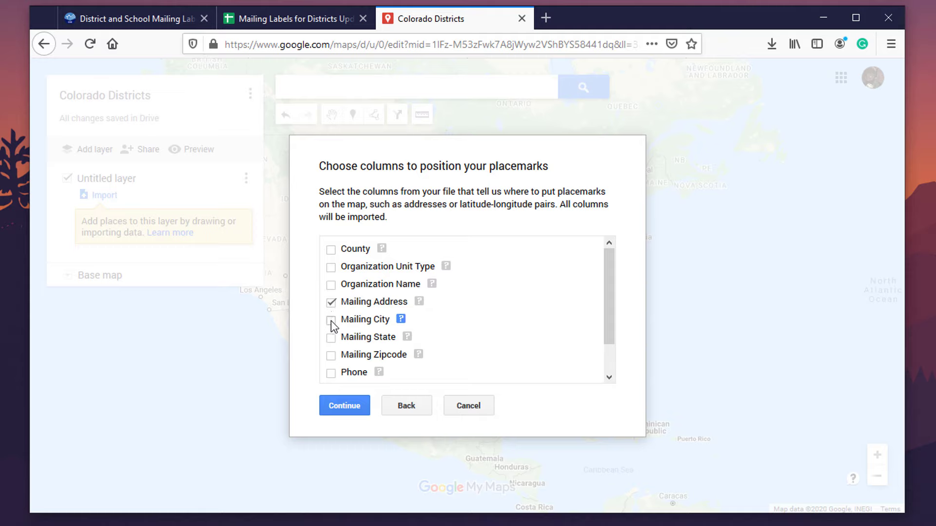
pyautogui.click(331, 321)
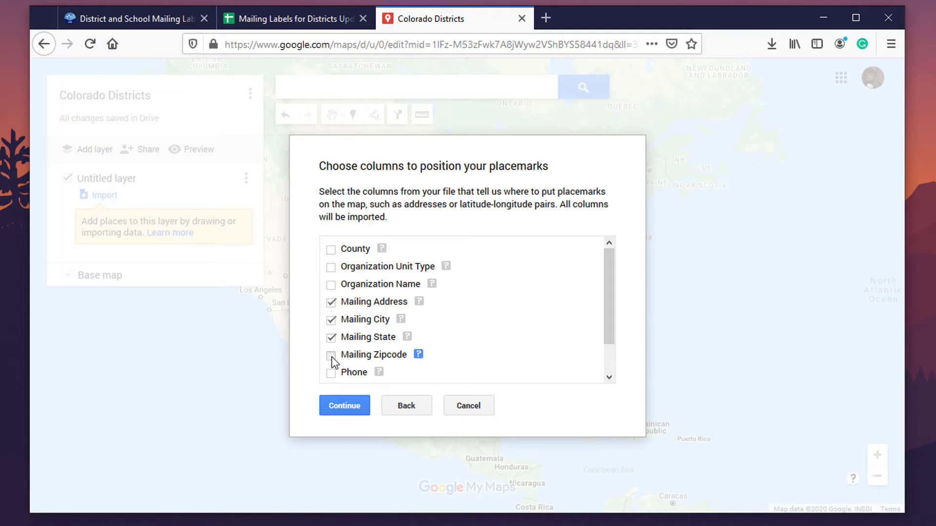
pyautogui.click(345, 406)
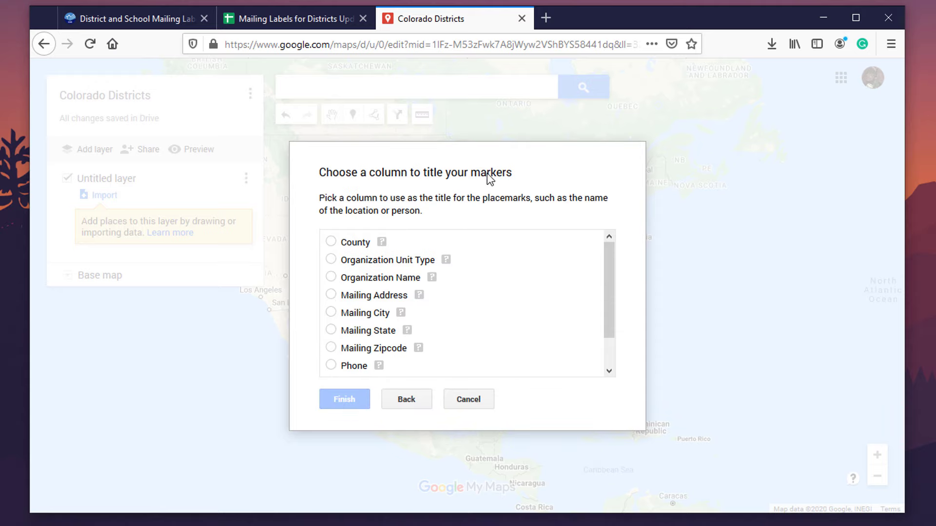
pyautogui.click(332, 278)
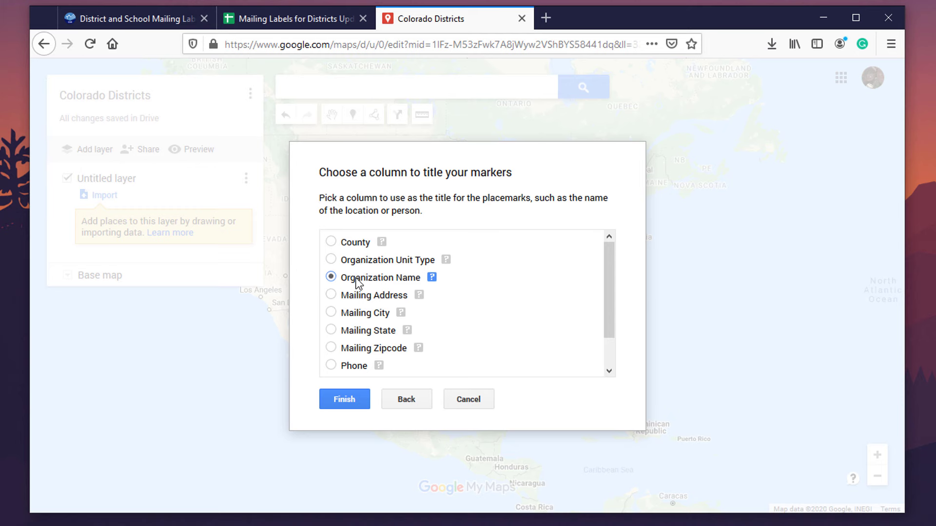
pyautogui.click(287, 19)
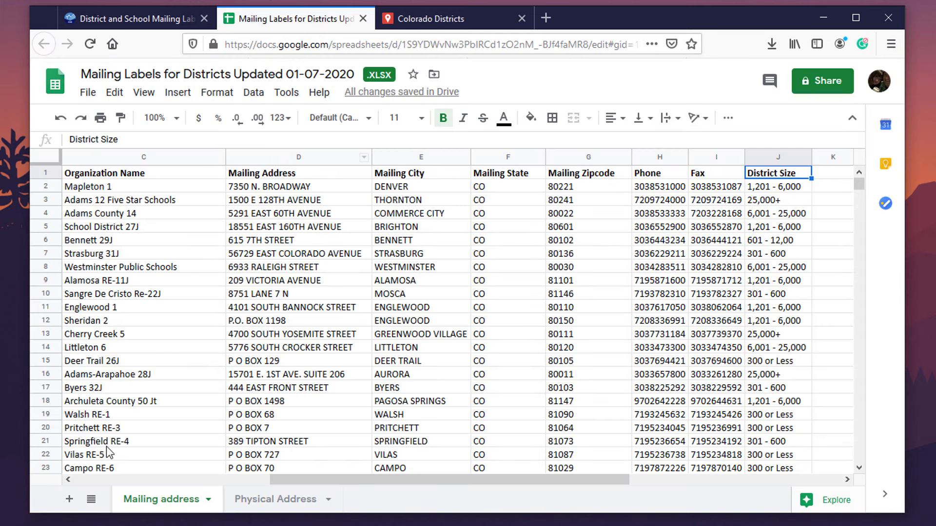
pyautogui.click(424, 20)
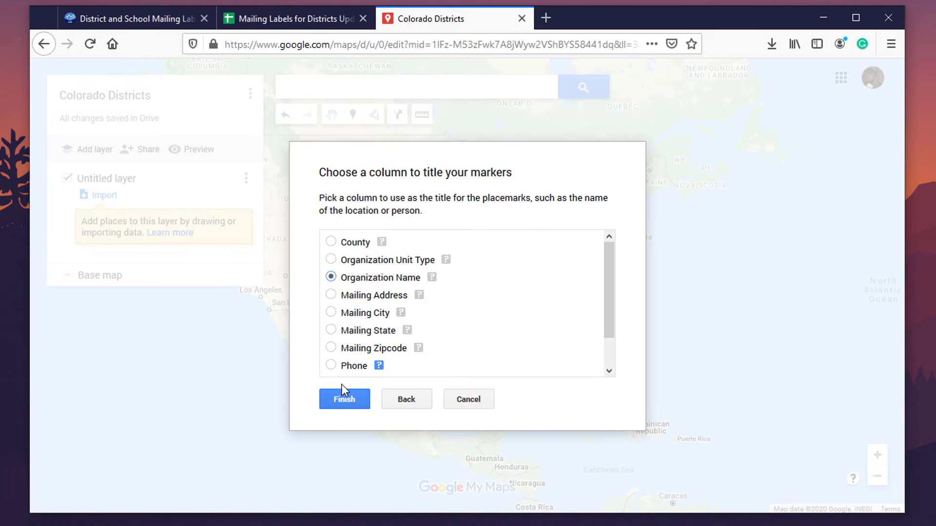
# Finish the import and inspect the Gunnison Watershed RE1J placemark's details on the Colorado map.
pyautogui.click(344, 400)
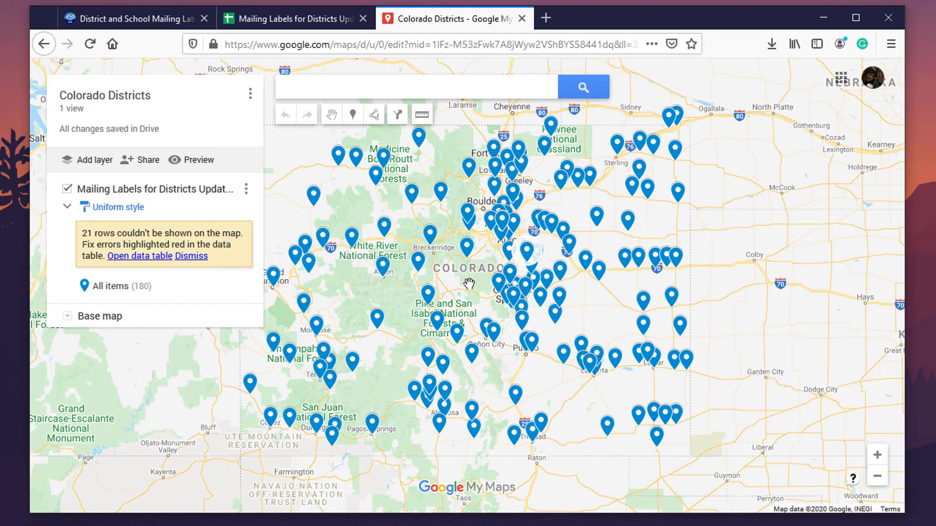
pyautogui.moveTo(407, 194); pyautogui.dragTo(525, 231)
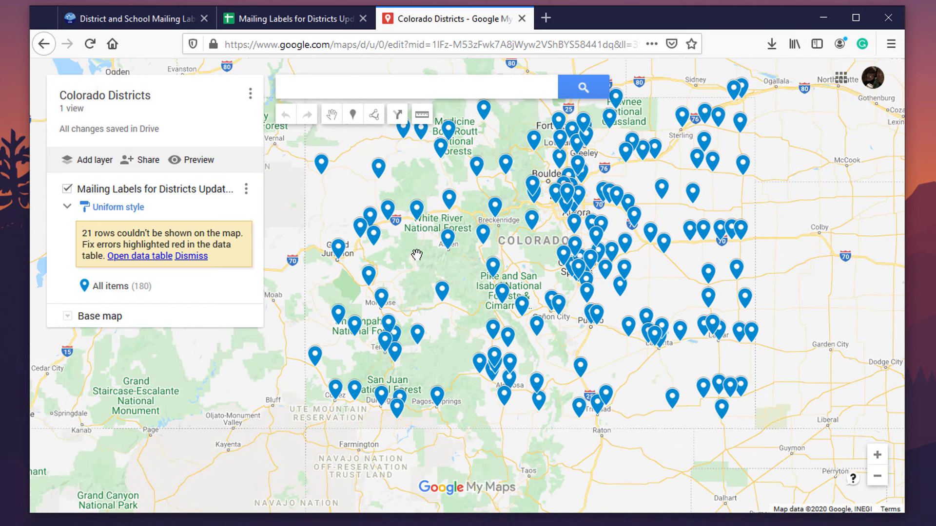
pyautogui.click(442, 290)
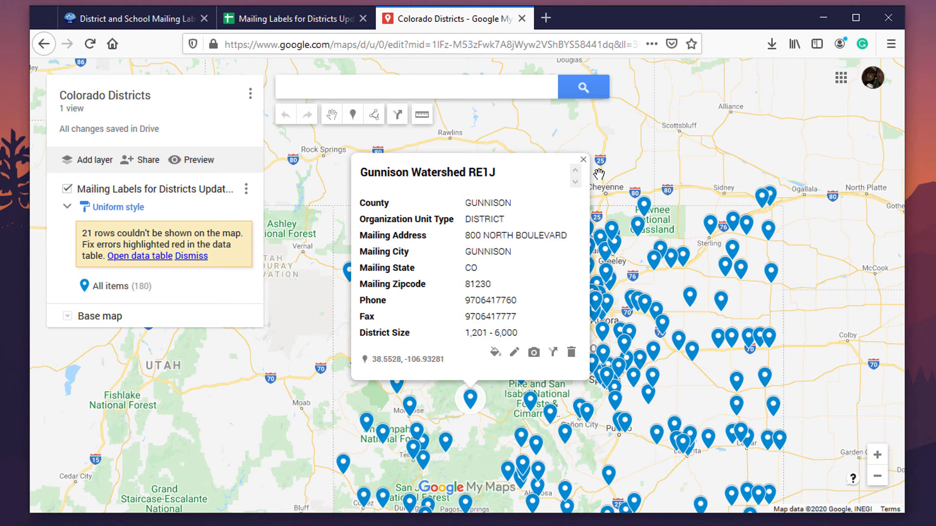
pyautogui.click(583, 160)
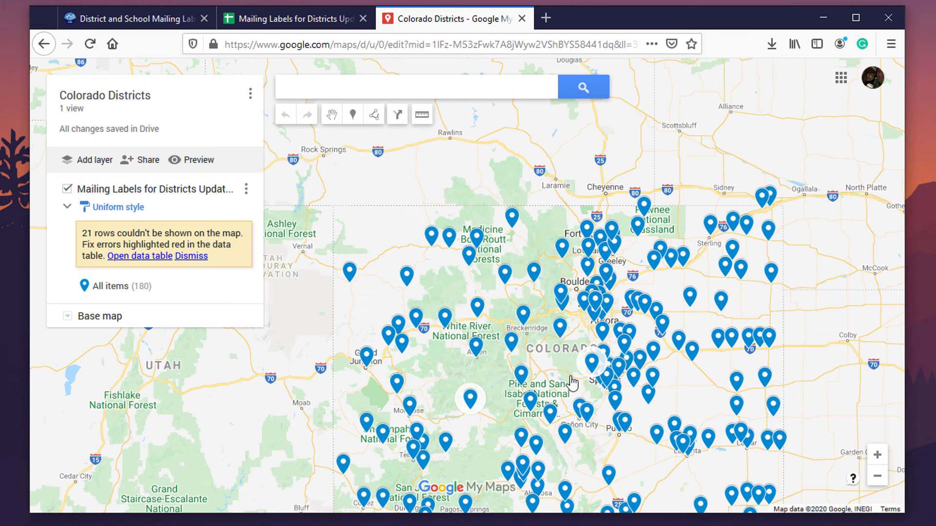
pyautogui.moveTo(516, 449); pyautogui.dragTo(453, 392)
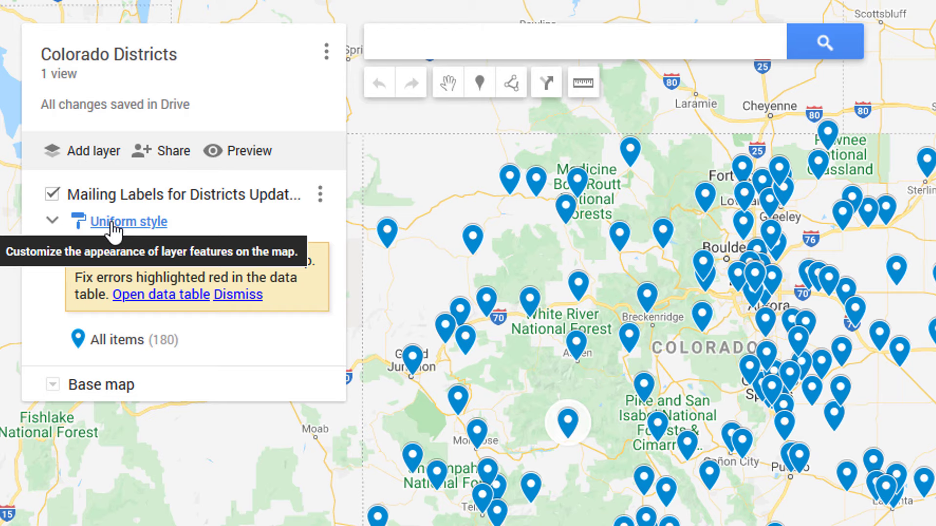
# Group the district layer's places by County so each county gets its own colour.
pyautogui.click(113, 224)
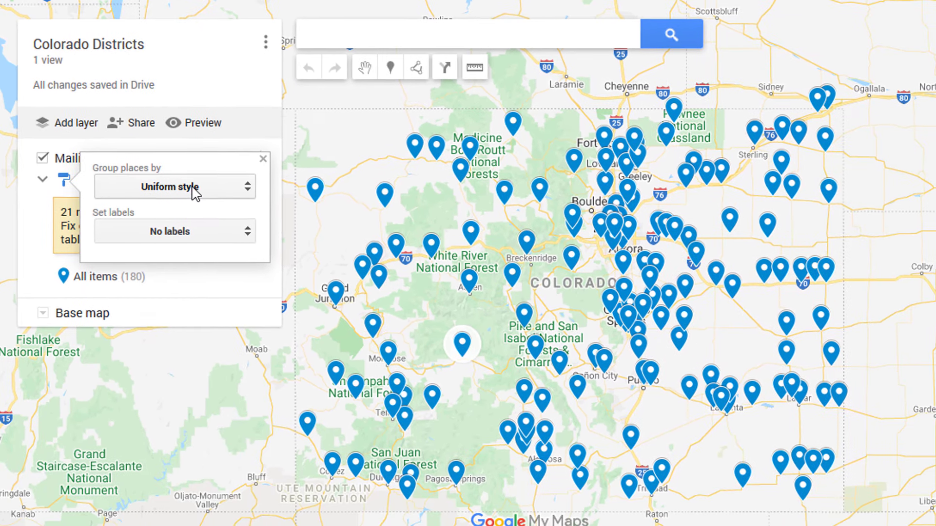
pyautogui.click(236, 236)
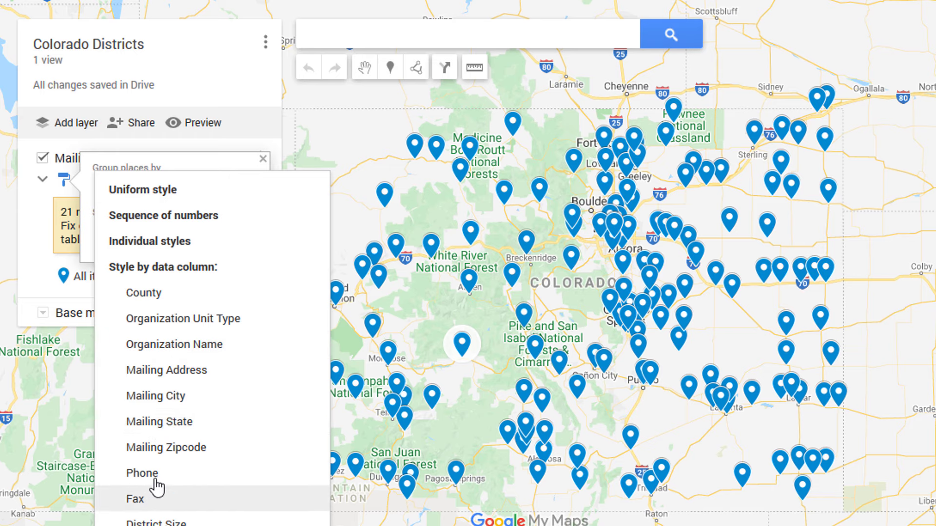
pyautogui.click(148, 302)
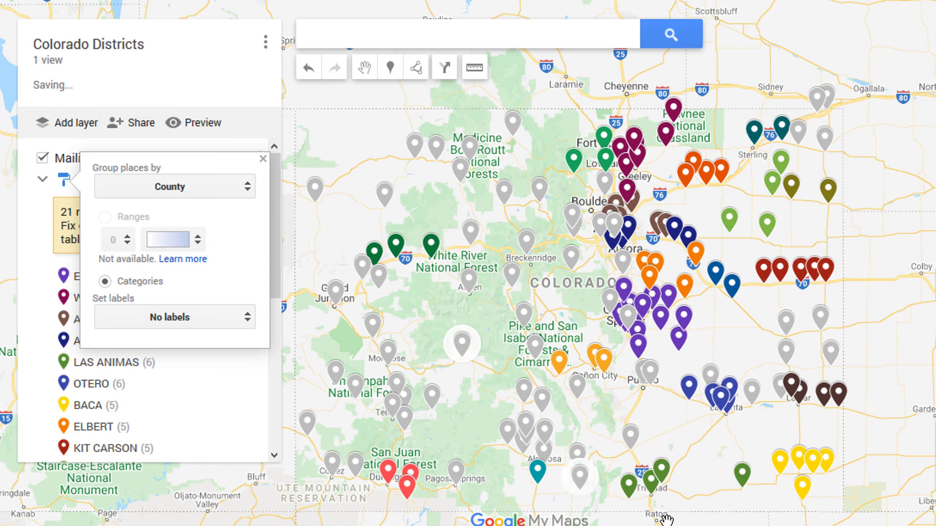
pyautogui.moveTo(635, 188); pyautogui.dragTo(676, 175)
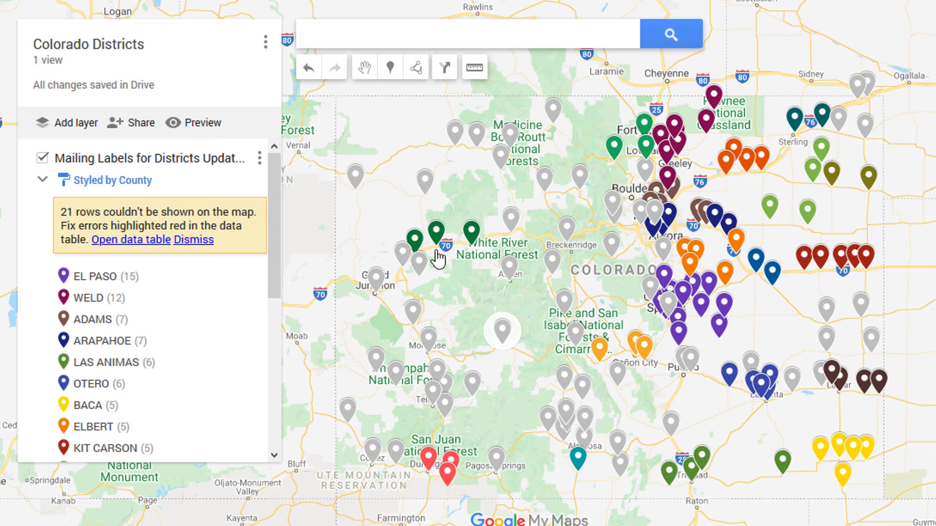
pyautogui.moveTo(274, 287); pyautogui.dragTo(273, 418)
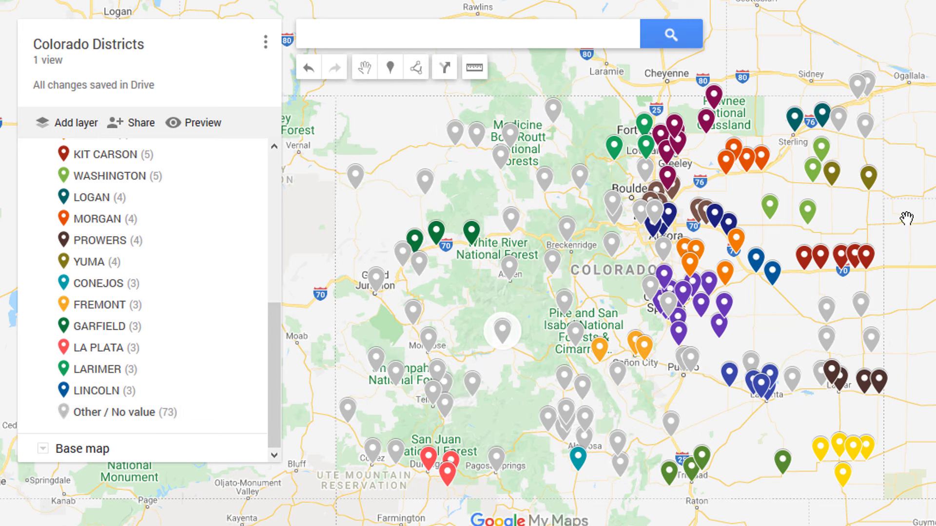
pyautogui.moveTo(568, 286); pyautogui.dragTo(574, 328)
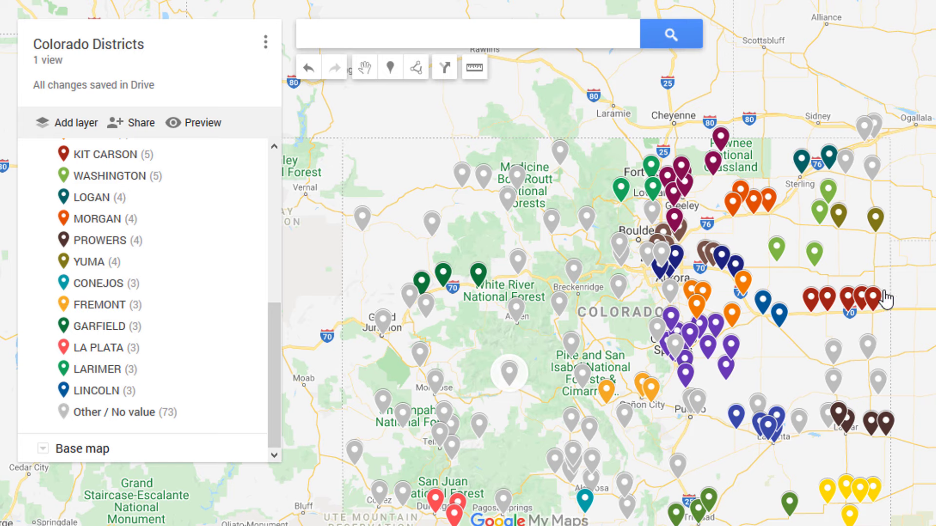
pyautogui.scroll(1, 833, 282)
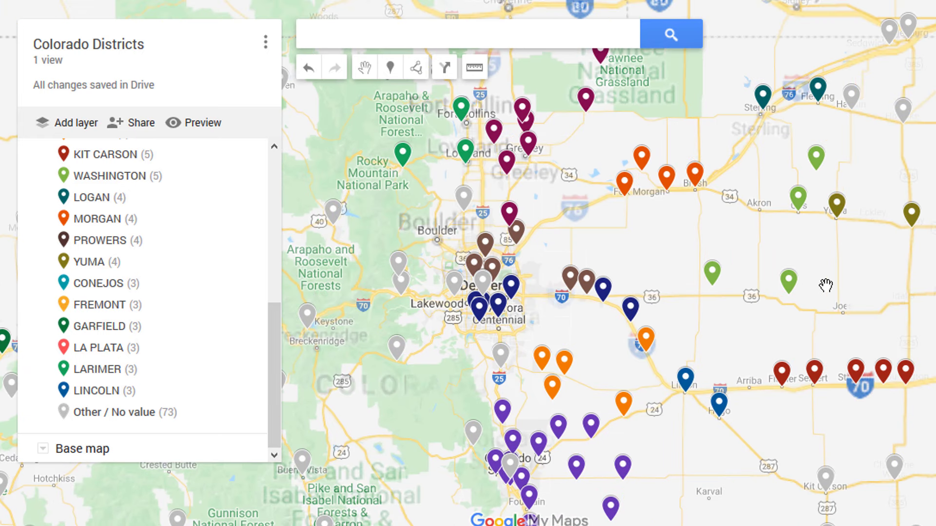
pyautogui.scroll(1, 702, 328)
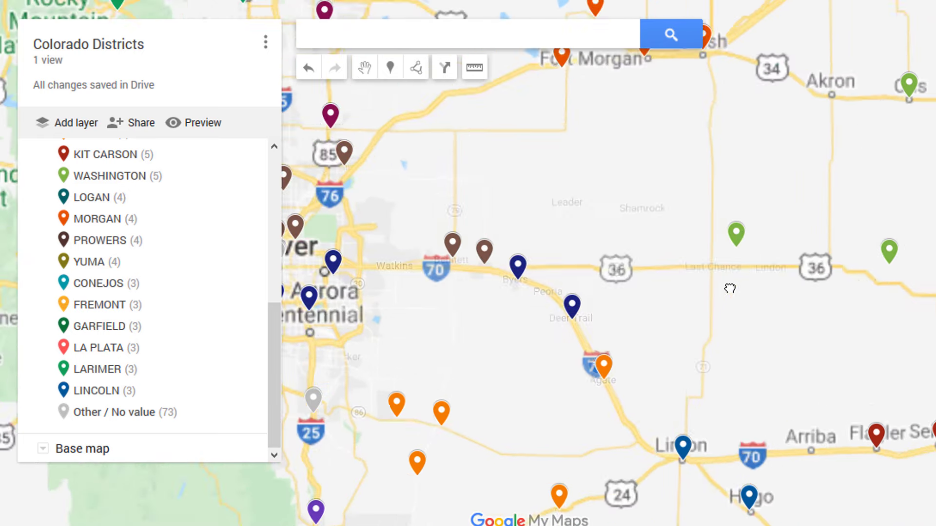
pyautogui.scroll(-1, 697, 337)
pyautogui.moveTo(692, 341); pyautogui.dragTo(680, 357)
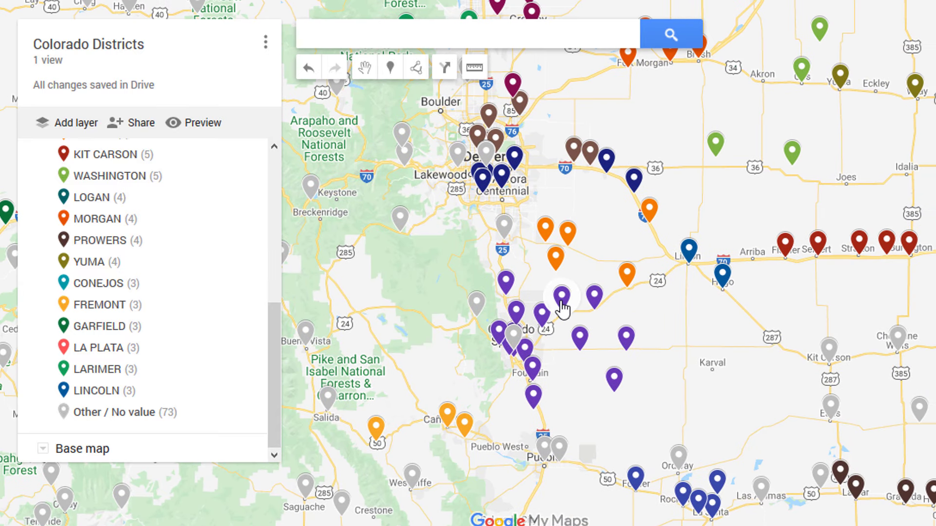
pyautogui.click(561, 302)
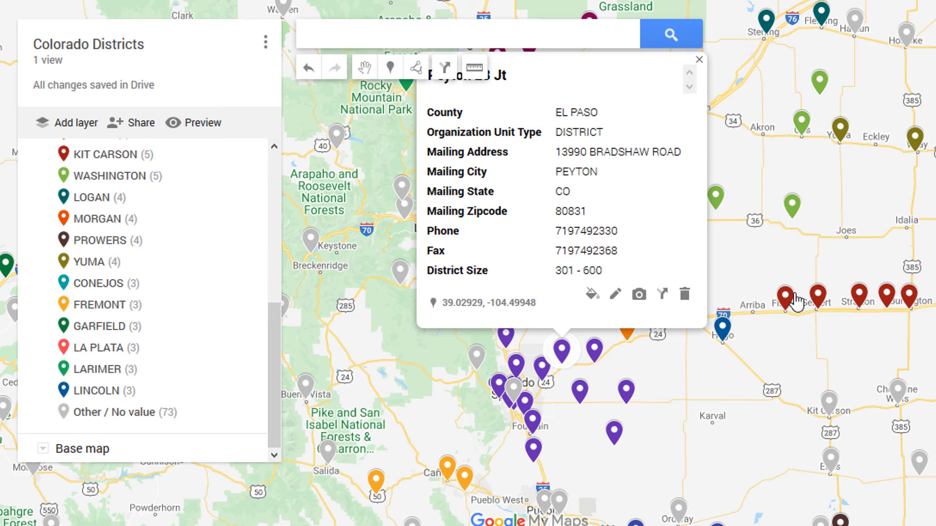
pyautogui.click(818, 295)
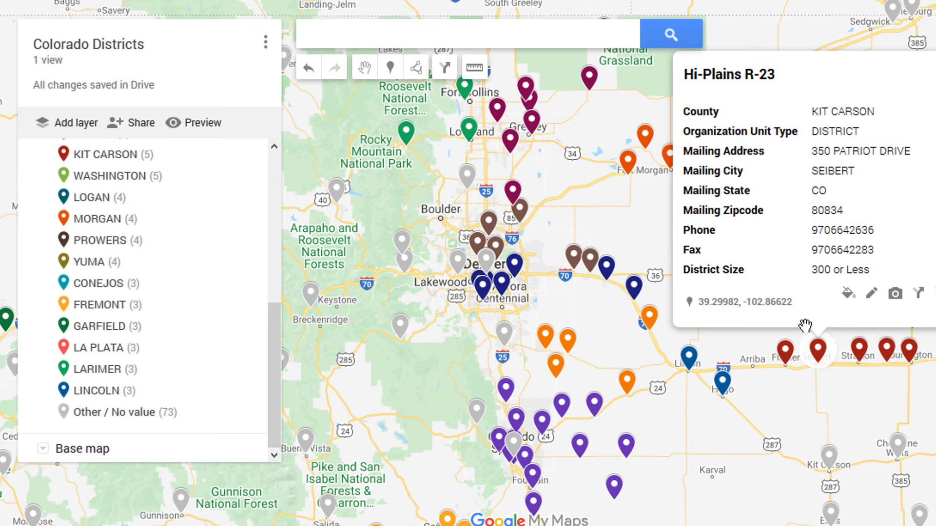
pyautogui.click(677, 339)
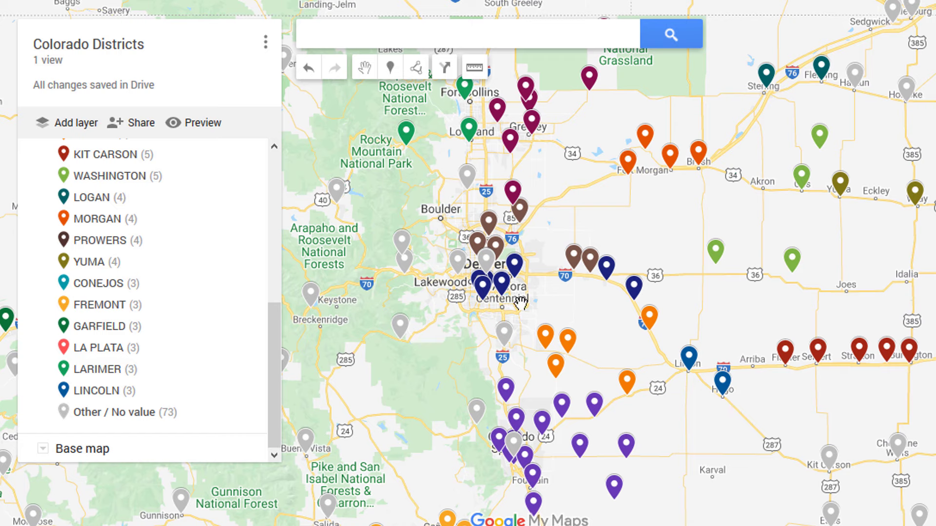
# Colour the Other / No value placemarks brown.
pyautogui.click(158, 413)
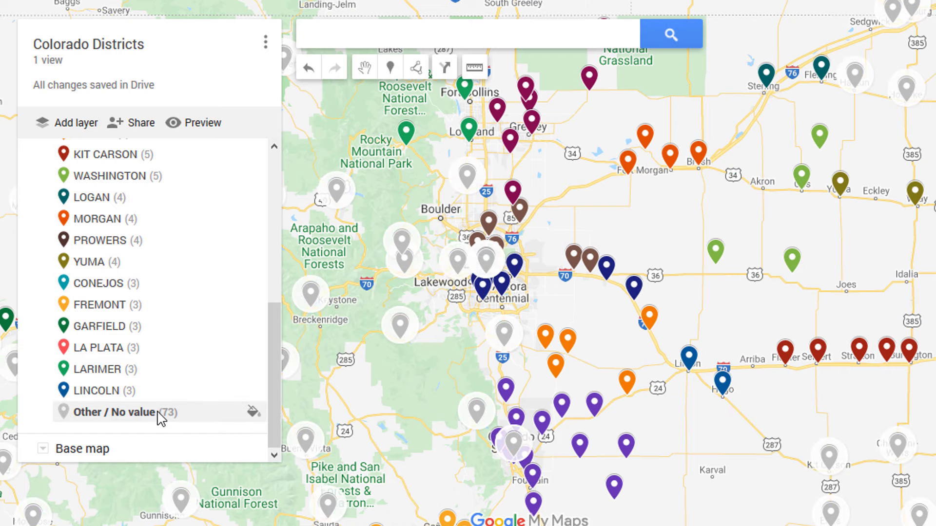
pyautogui.click(253, 413)
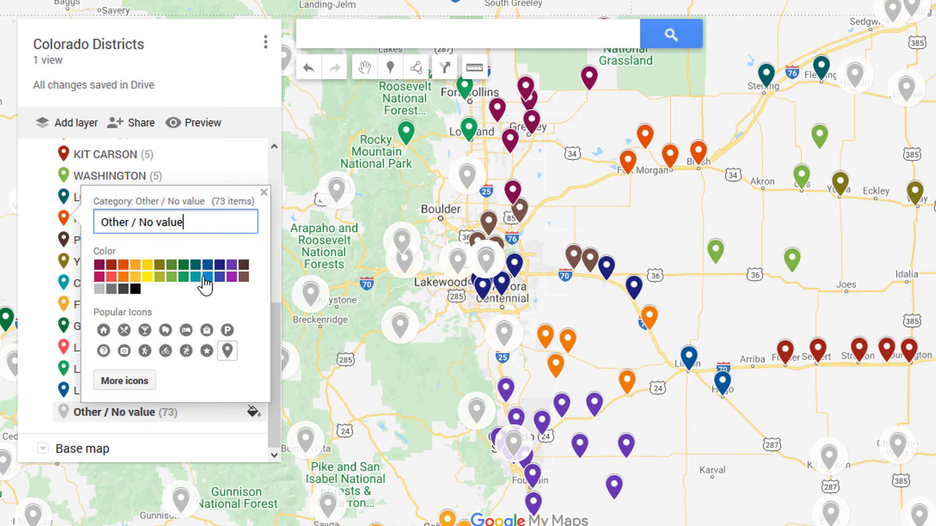
pyautogui.click(244, 277)
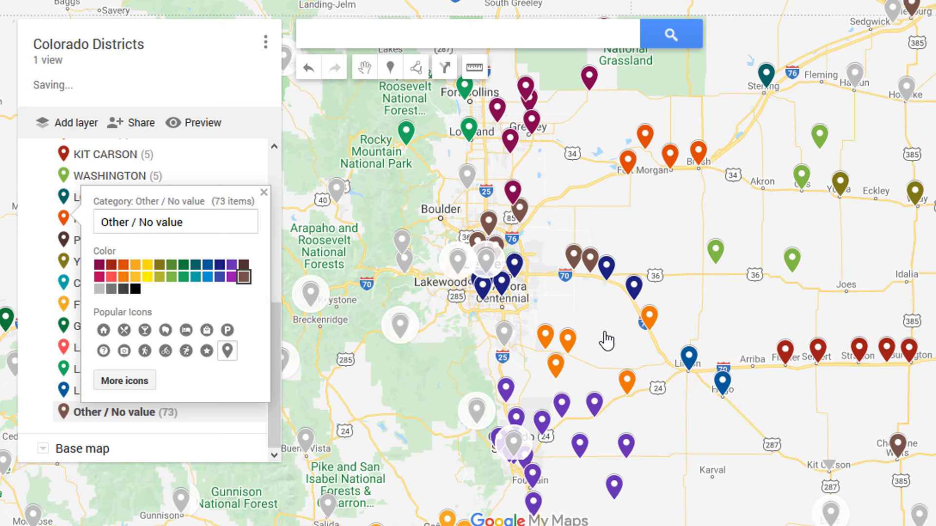
pyautogui.click(762, 299)
# Colour the WASHINGTON county placemarks, including Woodlin R-104, blue.
pyautogui.click(715, 251)
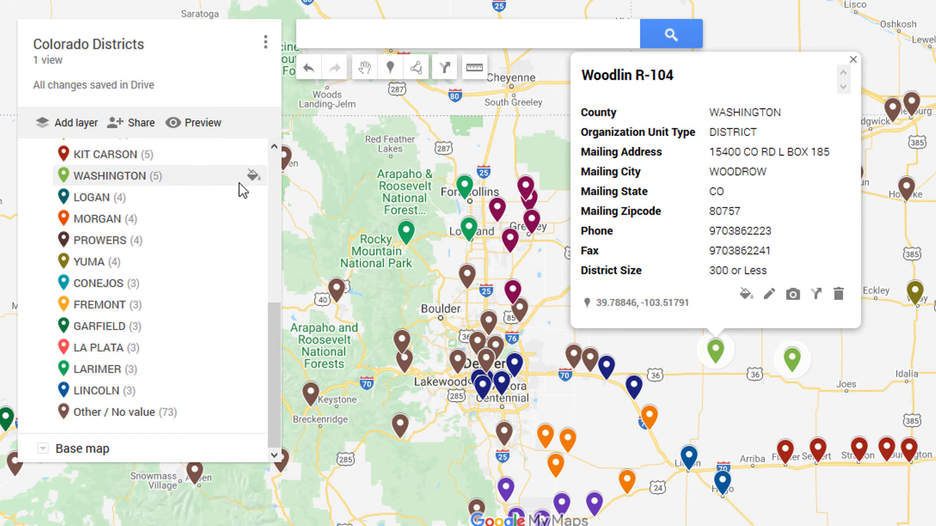
pyautogui.click(253, 176)
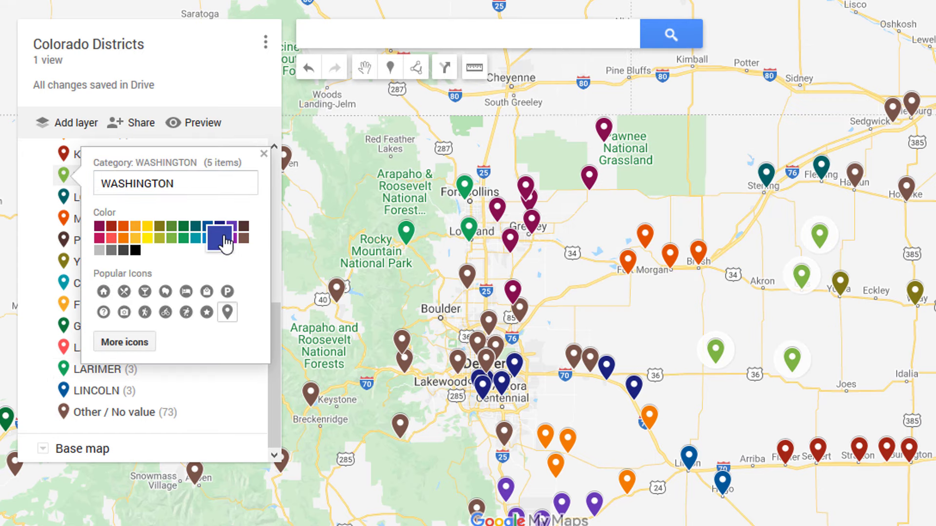
pyautogui.click(226, 242)
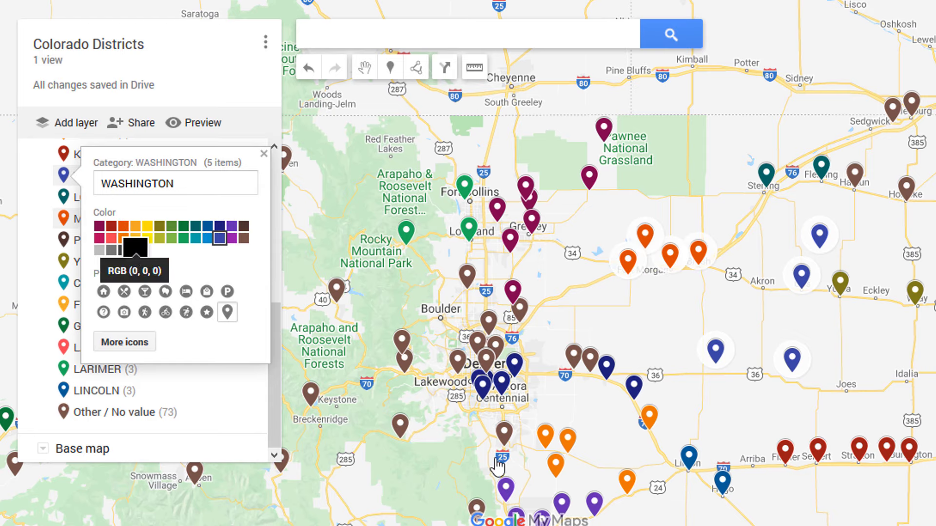
pyautogui.moveTo(426, 477); pyautogui.dragTo(506, 387)
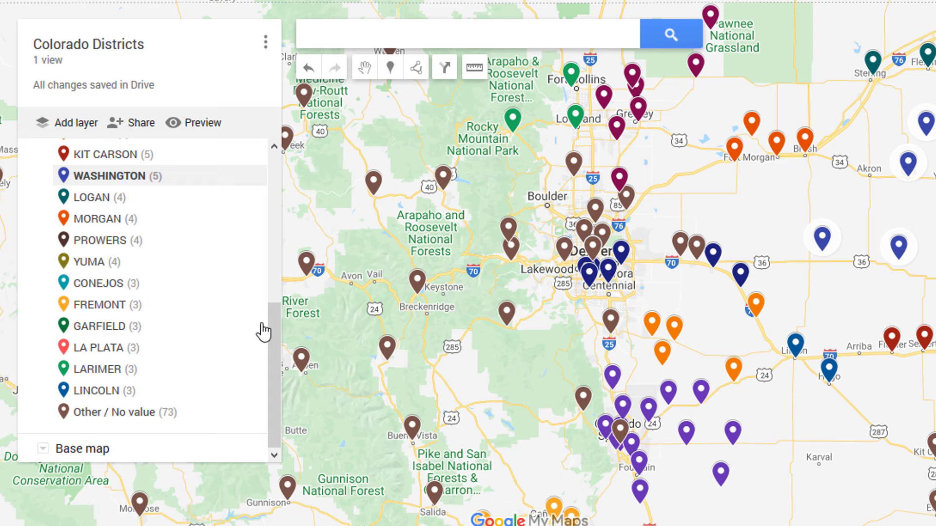
pyautogui.moveTo(270, 329); pyautogui.dragTo(271, 298)
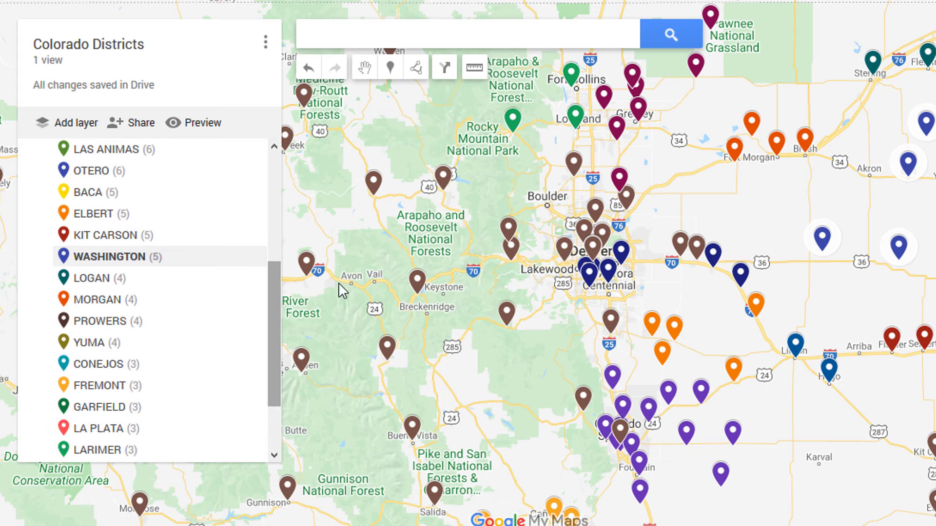
# Open the Vancouver Compliance map and pan and zoom around the Clark County placemarks toward Vancouver.
pyautogui.scroll(-1, 627, 299)
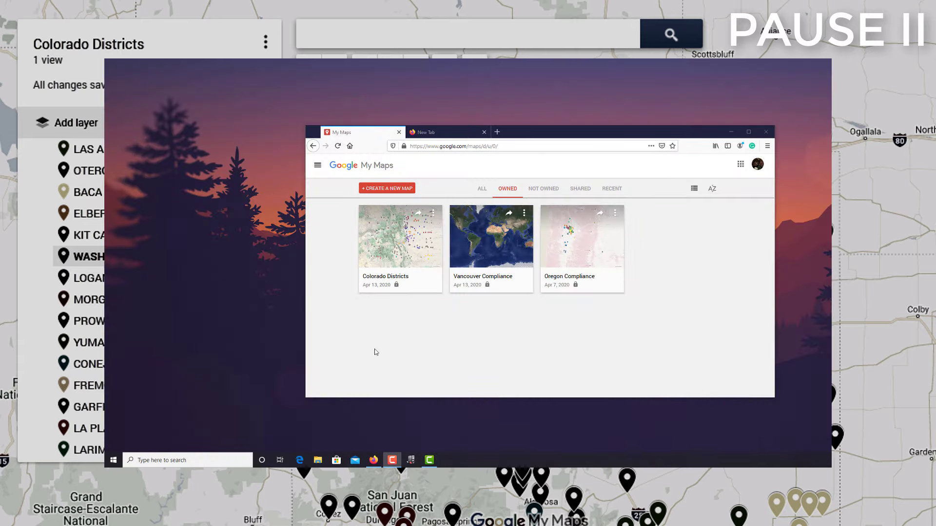
pyautogui.click(500, 244)
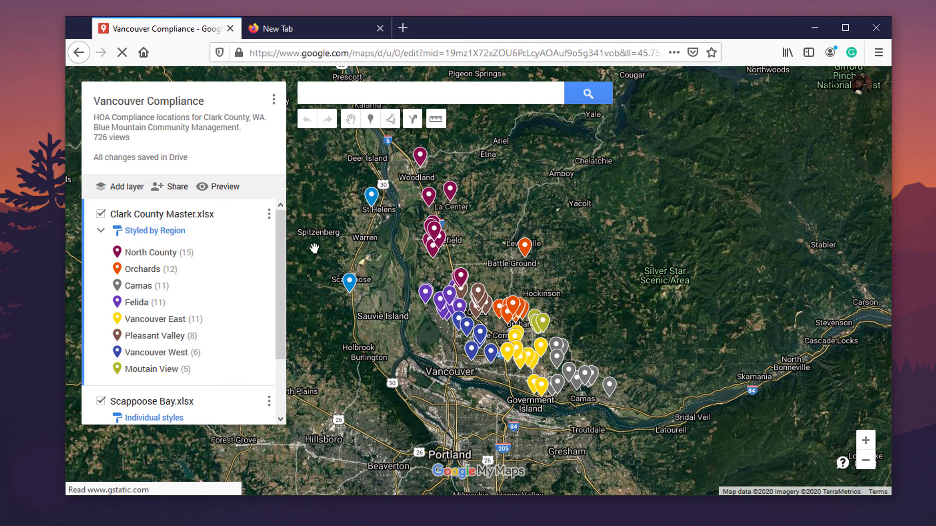
pyautogui.moveTo(331, 208); pyautogui.dragTo(366, 225)
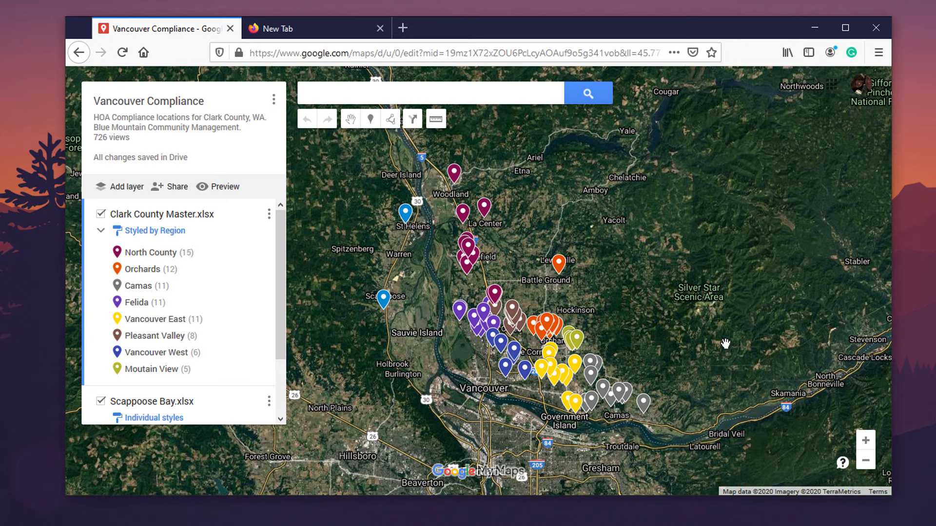
pyautogui.moveTo(446, 410); pyautogui.dragTo(419, 396)
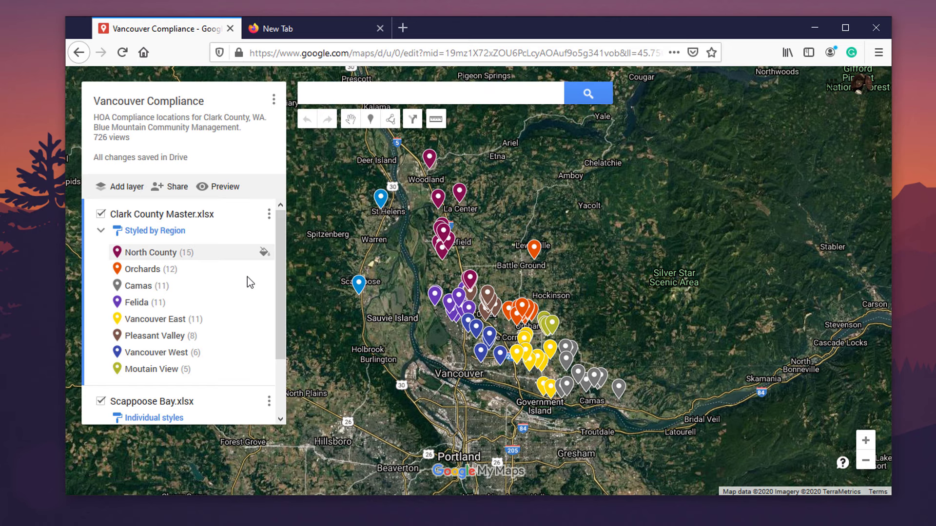
pyautogui.scroll(-1, 282, 292)
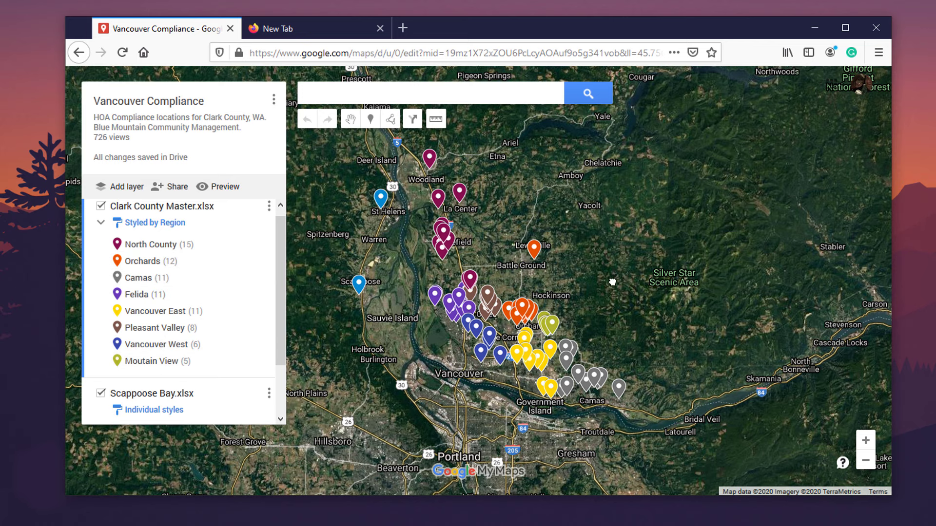
pyautogui.moveTo(613, 282); pyautogui.dragTo(646, 275)
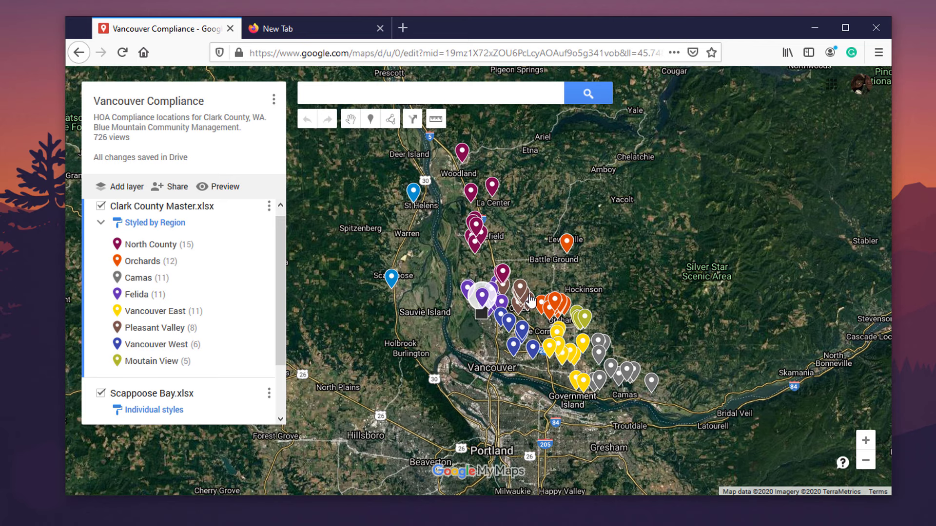
pyautogui.scroll(2, 514, 233)
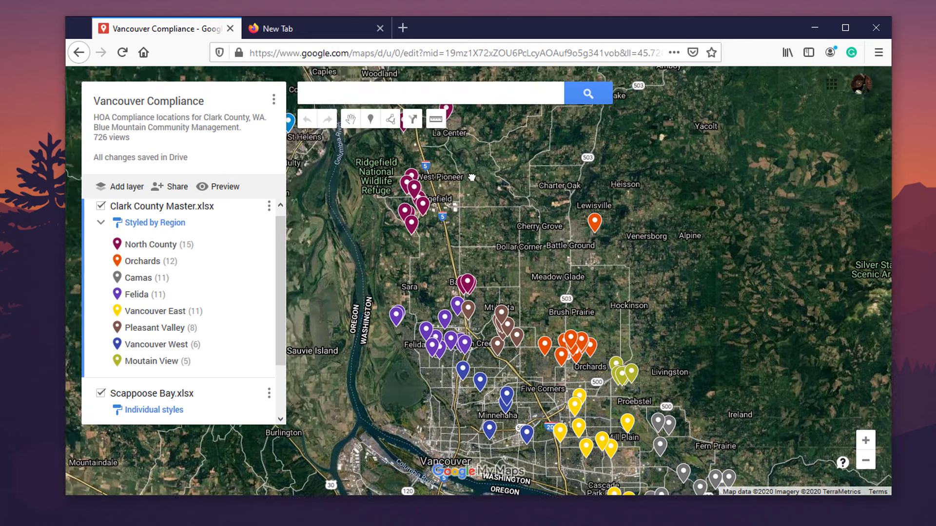
pyautogui.moveTo(471, 177); pyautogui.dragTo(454, 133)
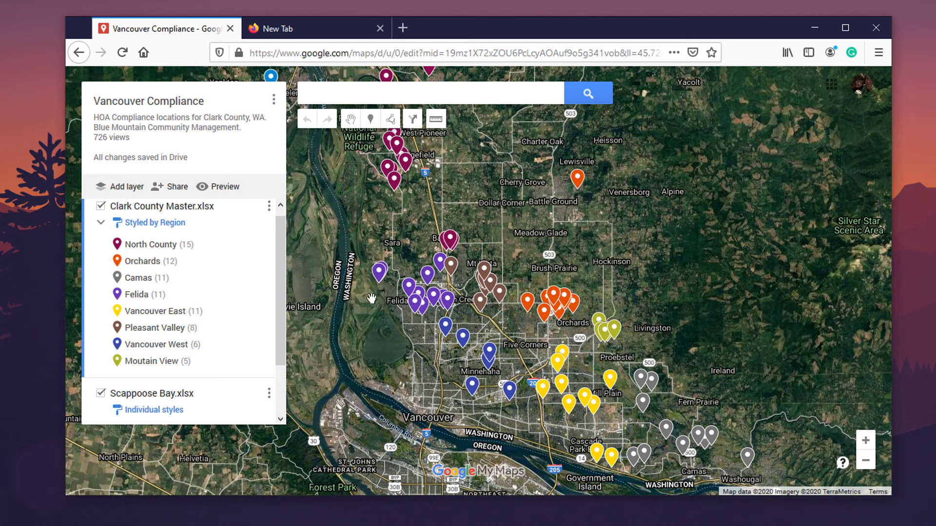
pyautogui.scroll(-1, 740, 399)
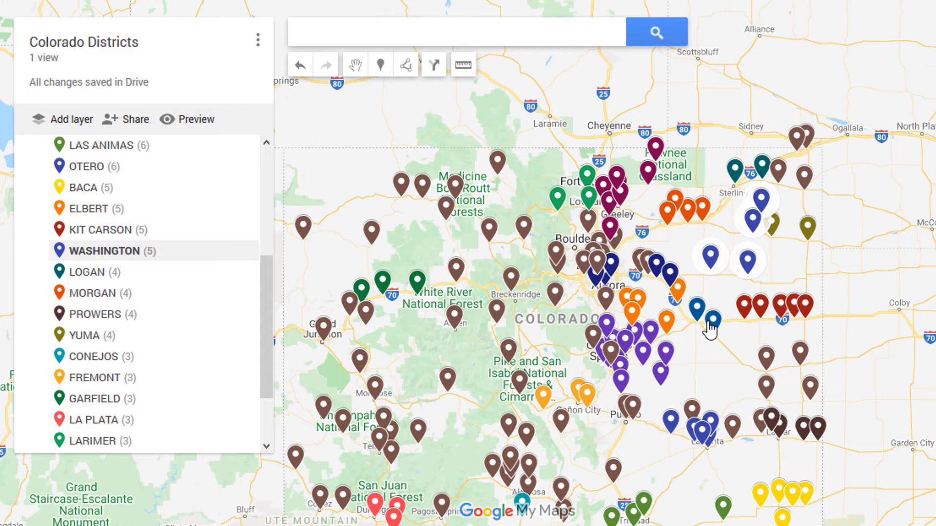
# Open the Hi-Plains R-23 placemark's edit form, then close it without changes.
pyautogui.scroll(5, 806, 351)
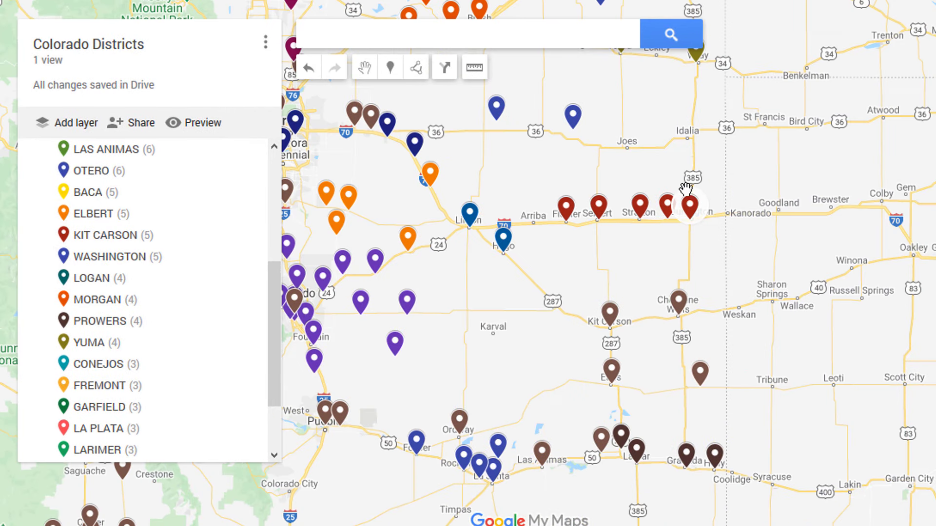
pyautogui.click(599, 209)
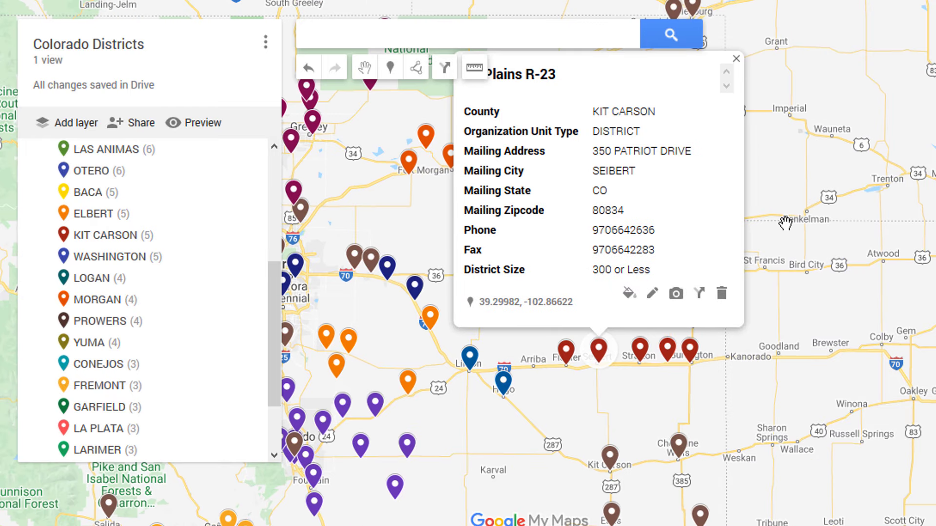
pyautogui.moveTo(785, 224); pyautogui.dragTo(790, 298)
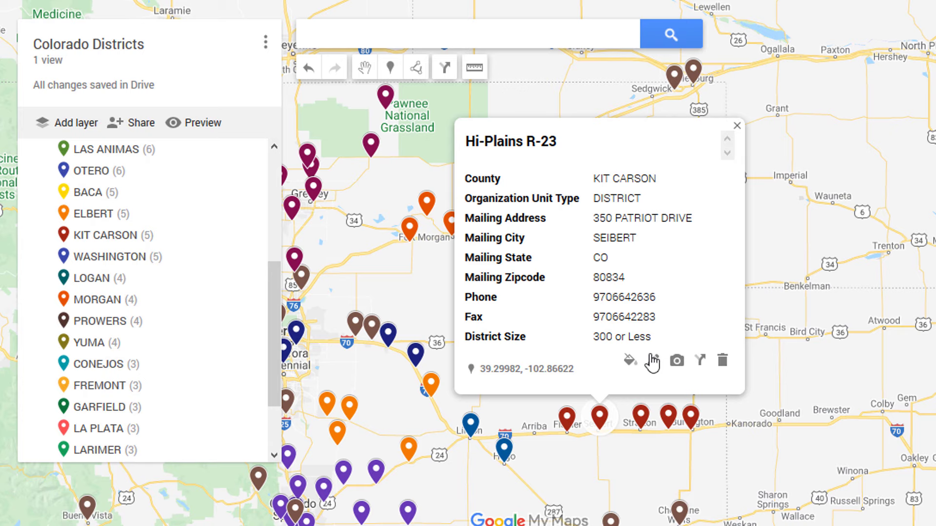
pyautogui.click(653, 355)
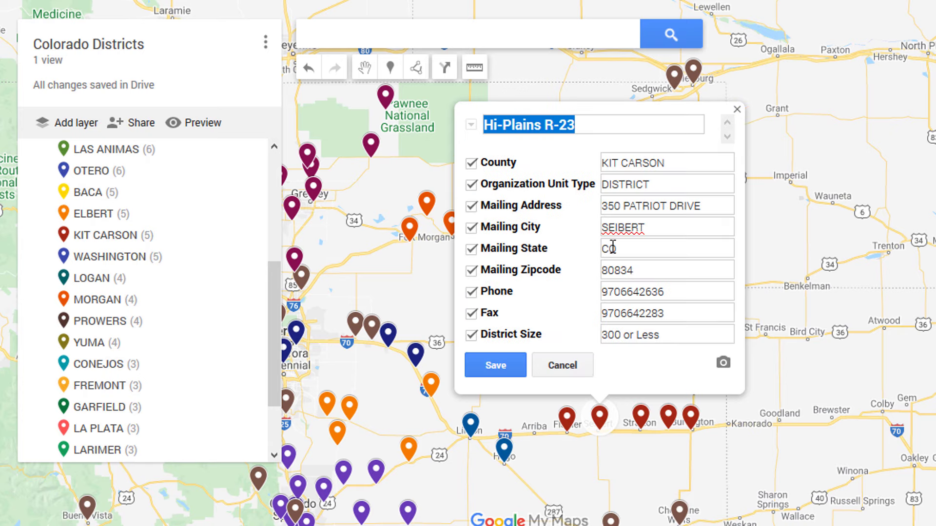
pyautogui.click(736, 109)
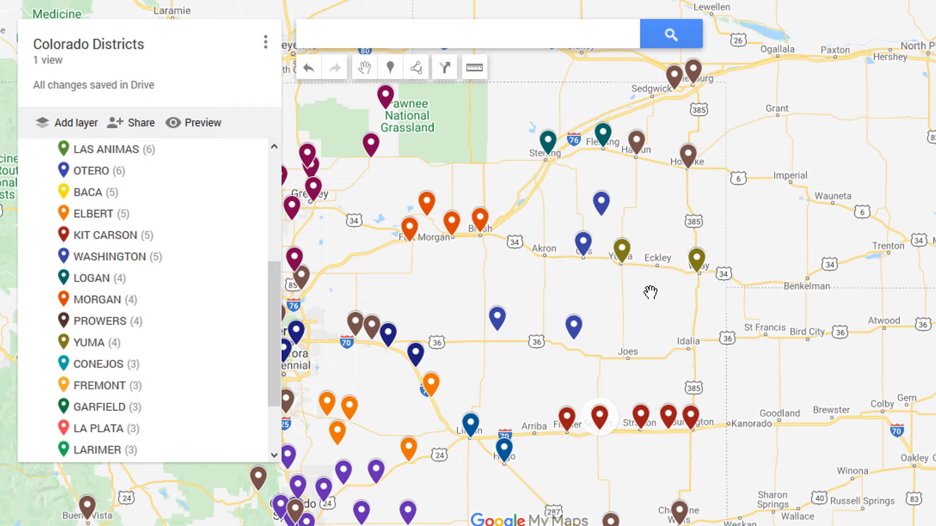
# Open the Yuma 1 placemark for editing and save its details.
pyautogui.click(623, 257)
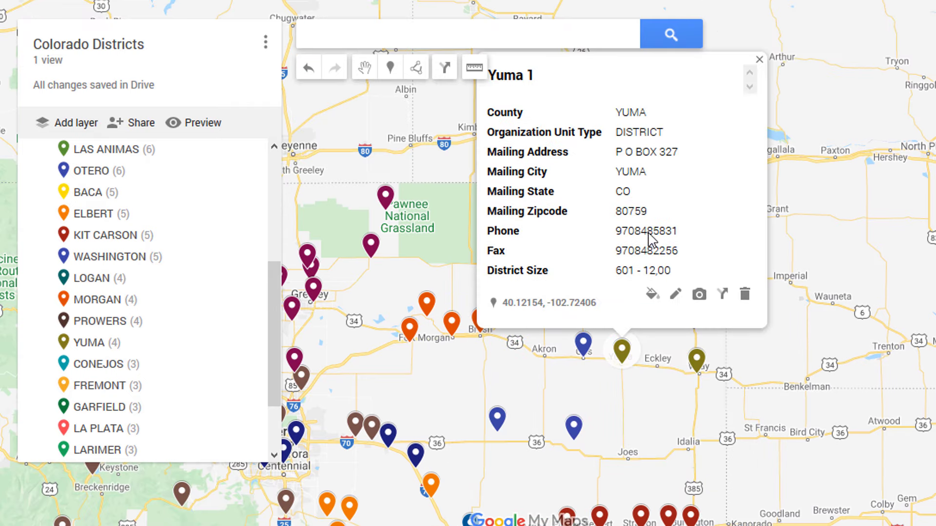
pyautogui.click(680, 298)
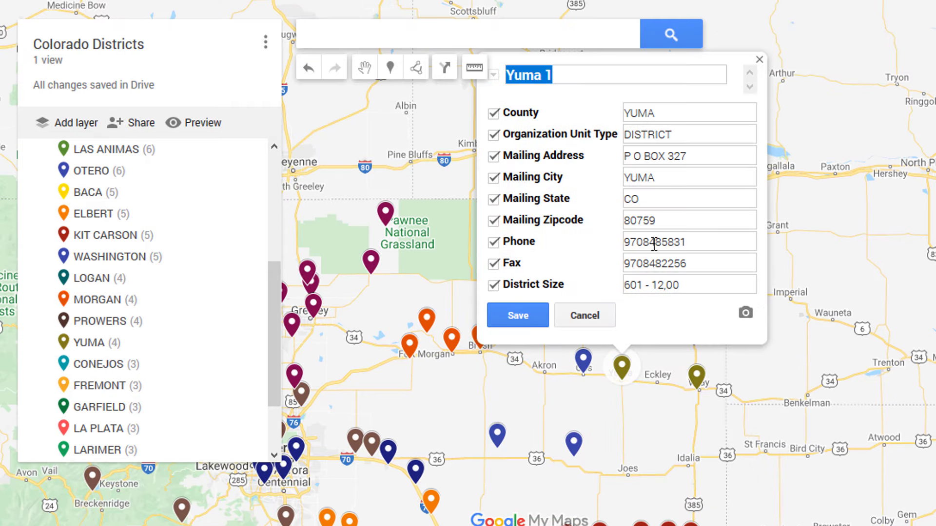
pyautogui.click(530, 316)
# Search Google Images for 'colorado' to find a picture for the Yuma 1 placemark.
pyautogui.click(698, 312)
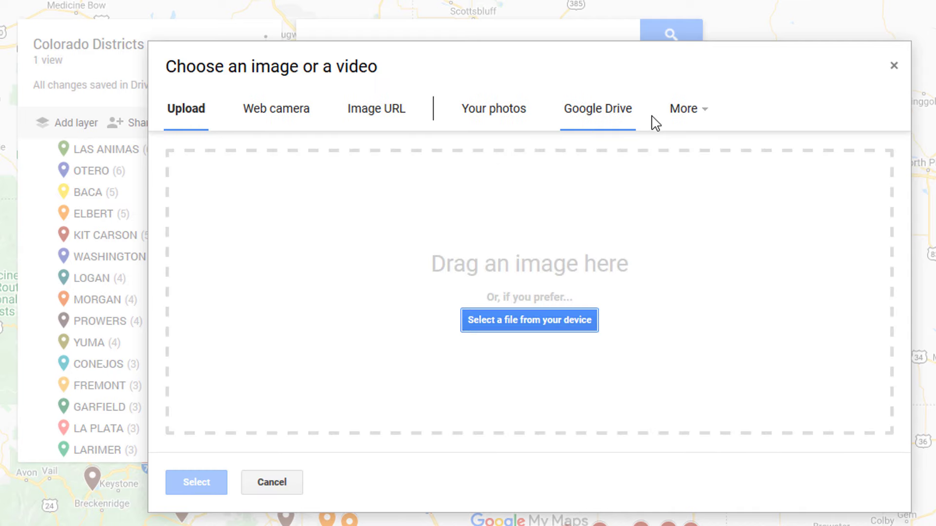
pyautogui.click(671, 113)
pyautogui.click(766, 159)
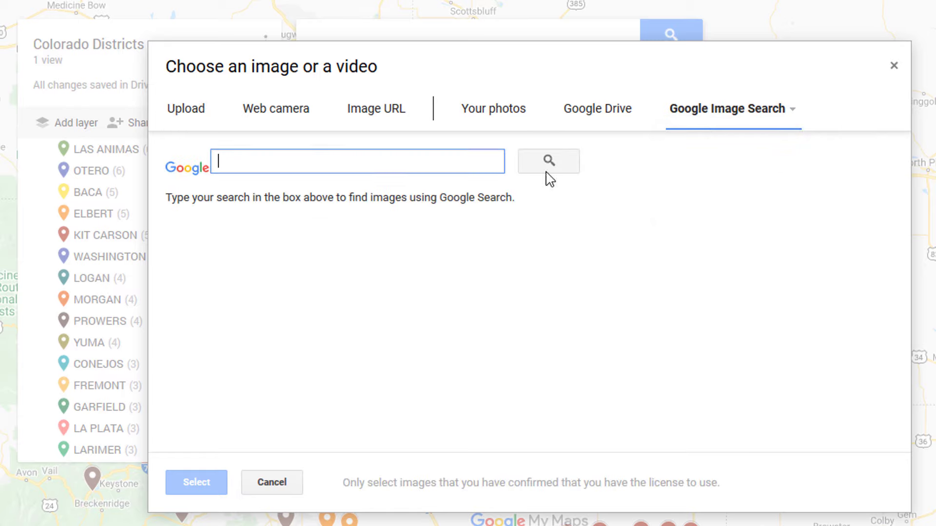
pyautogui.write('col')
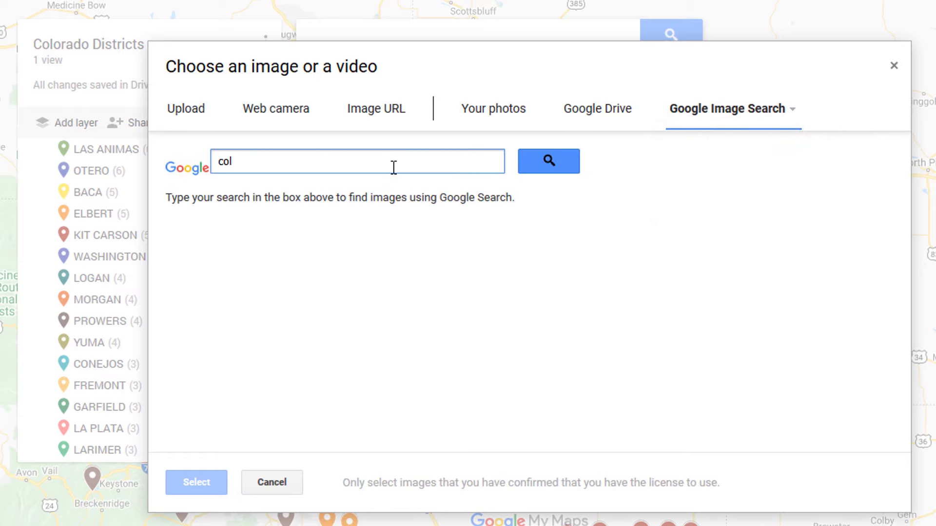
pyautogui.write('orado')
pyautogui.press('Return')
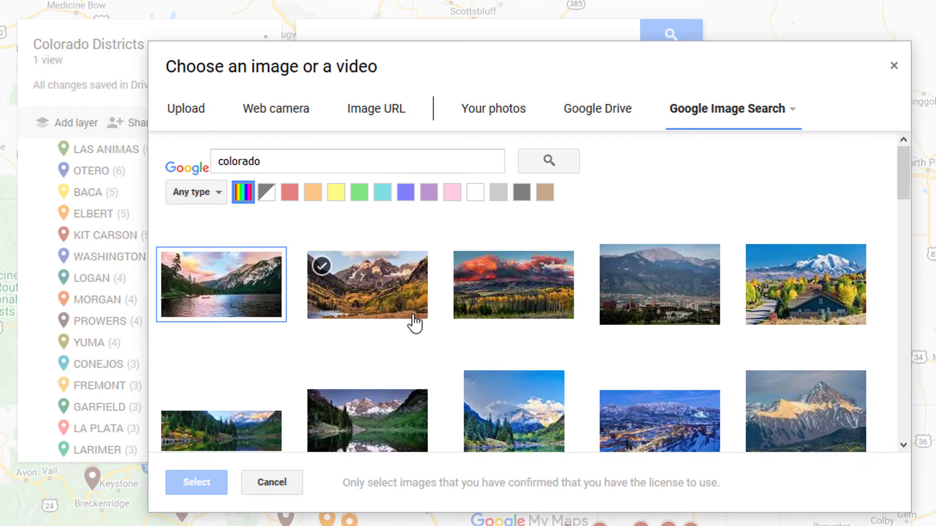
# Attach the second mountain photo to Yuma 1, save the placemark and close its card.
pyautogui.click(413, 319)
pyautogui.click(220, 472)
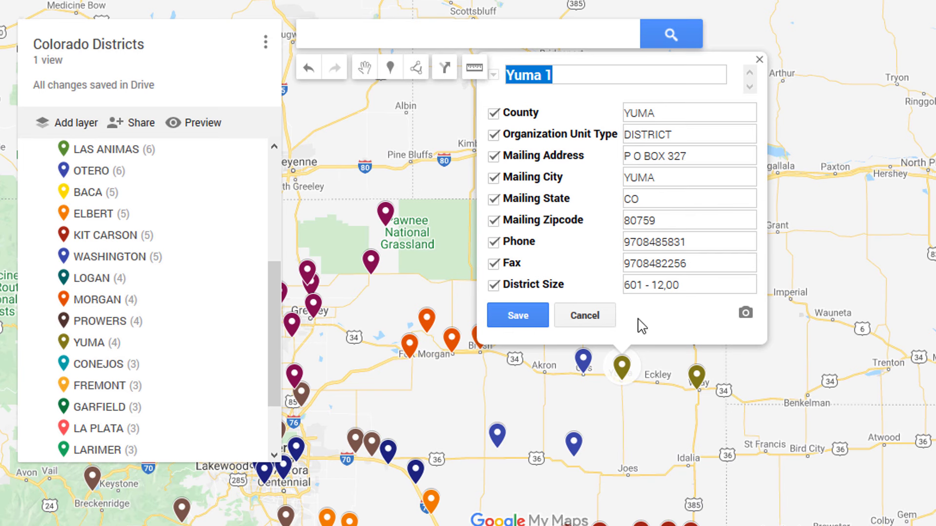
pyautogui.click(515, 316)
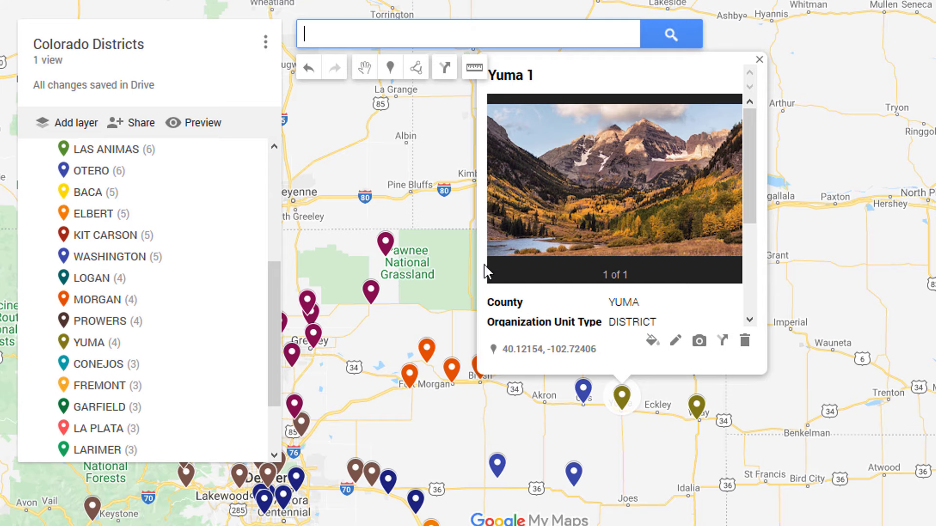
pyautogui.click(759, 60)
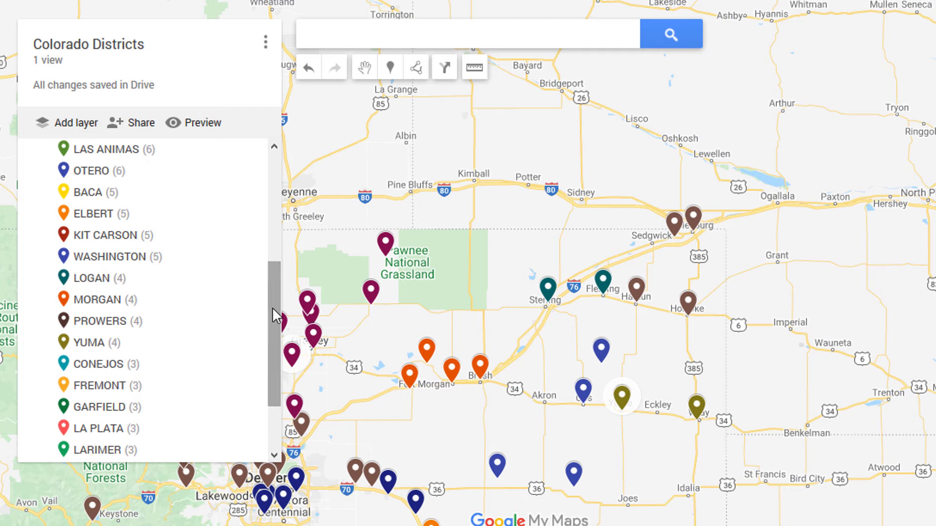
# Open the Colorado Districts layer's data table.
pyautogui.moveTo(275, 315); pyautogui.dragTo(92, 159)
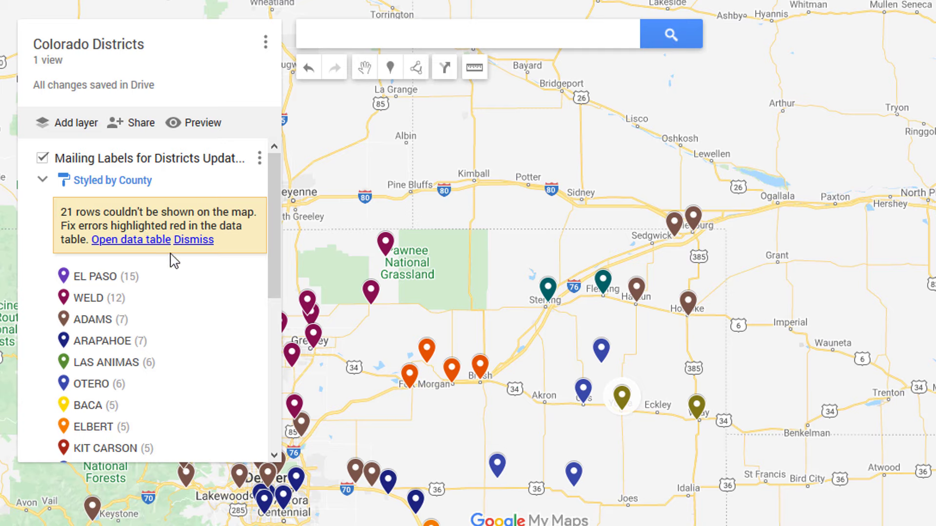
pyautogui.click(119, 241)
pyautogui.scroll(3, 439, 258)
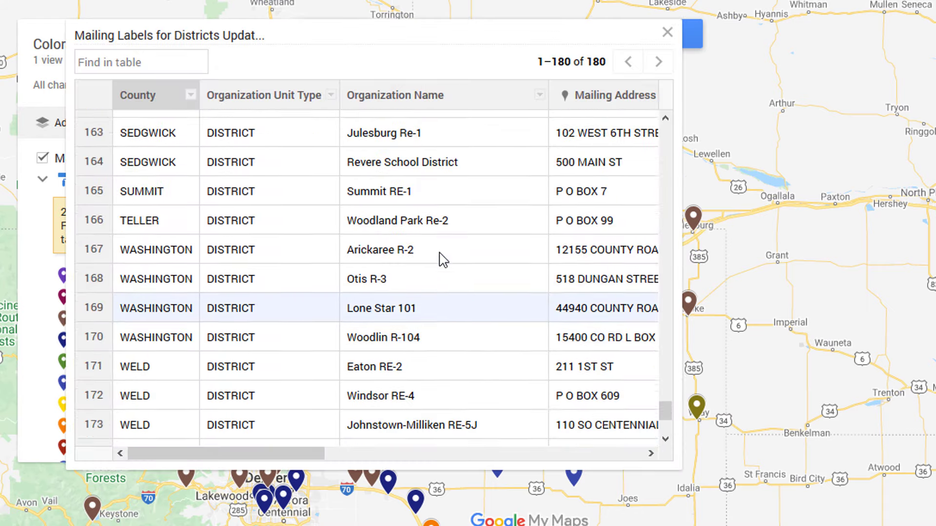
pyautogui.scroll(12, 443, 260)
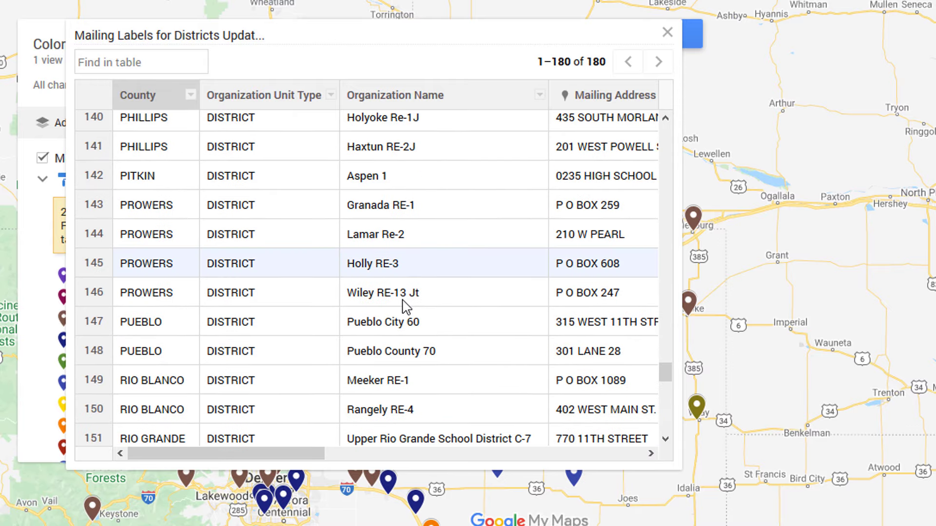
# Browse the 180 red-flagged rows and start editing row 11's Mailing Address cell.
pyautogui.moveTo(280, 454); pyautogui.dragTo(449, 443)
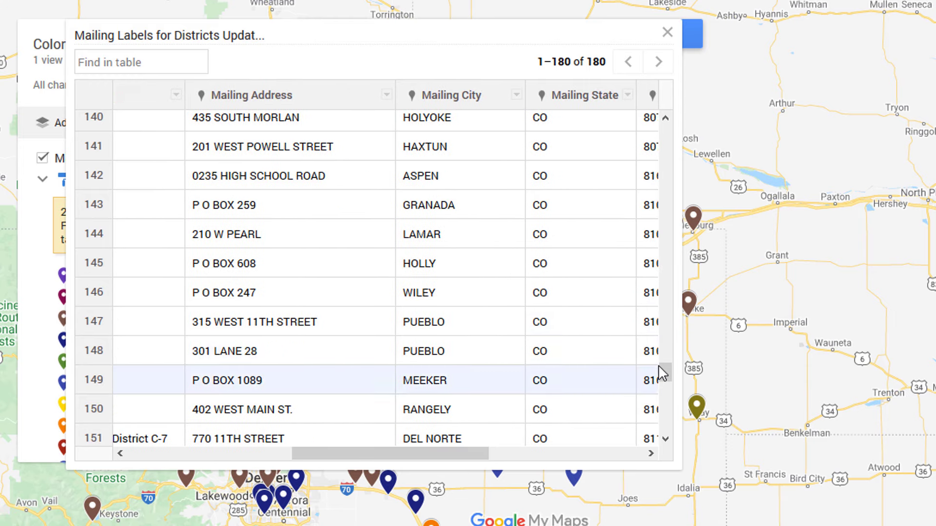
pyautogui.moveTo(658, 365); pyautogui.dragTo(697, 138)
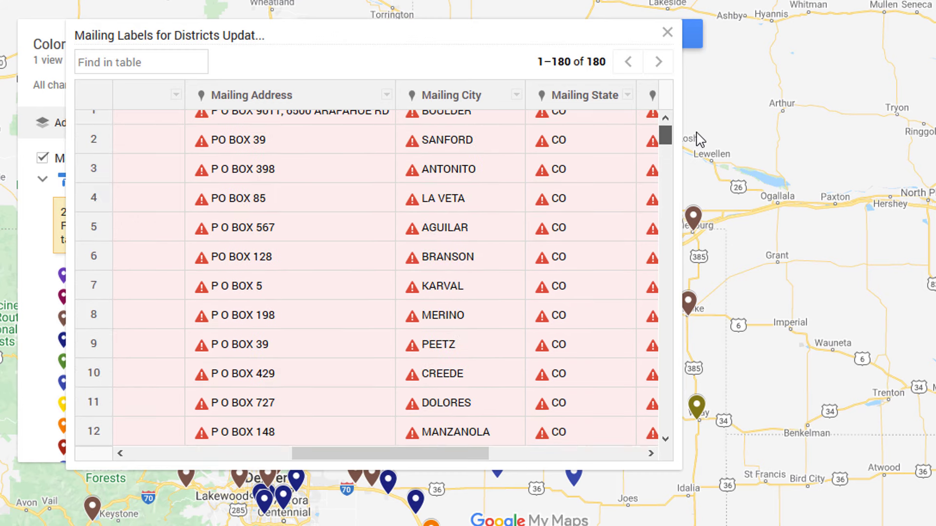
pyautogui.moveTo(345, 463); pyautogui.dragTo(336, 320)
pyautogui.doubleClick(320, 314)
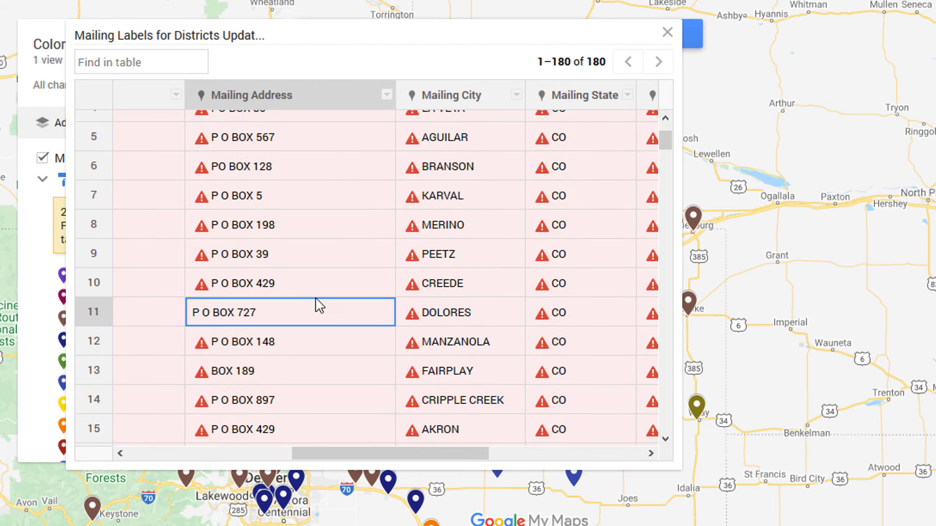
pyautogui.scroll(3, 674, 139)
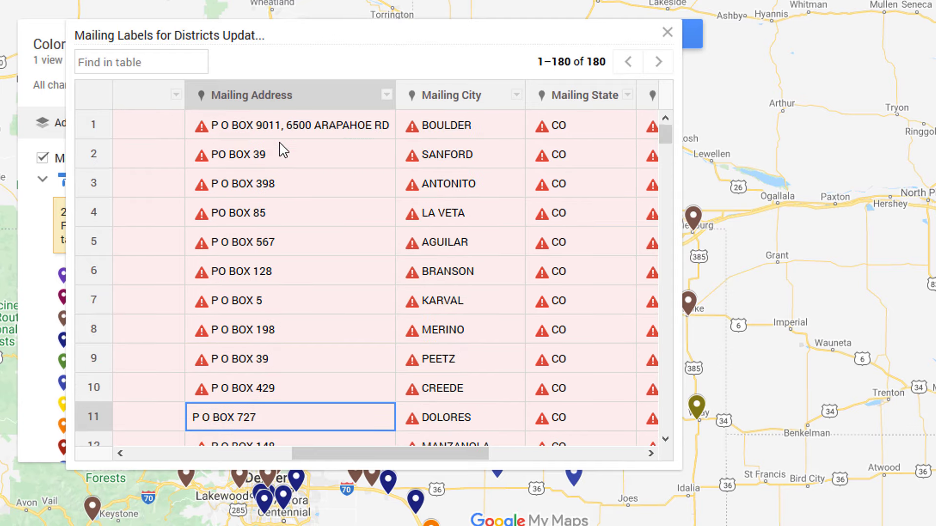
pyautogui.scroll(-6, 339, 323)
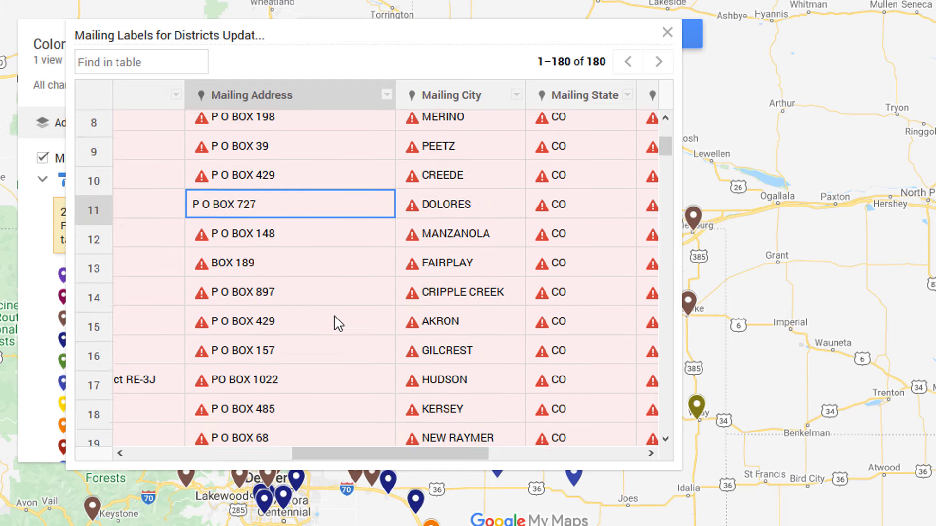
pyautogui.scroll(6, 284, 331)
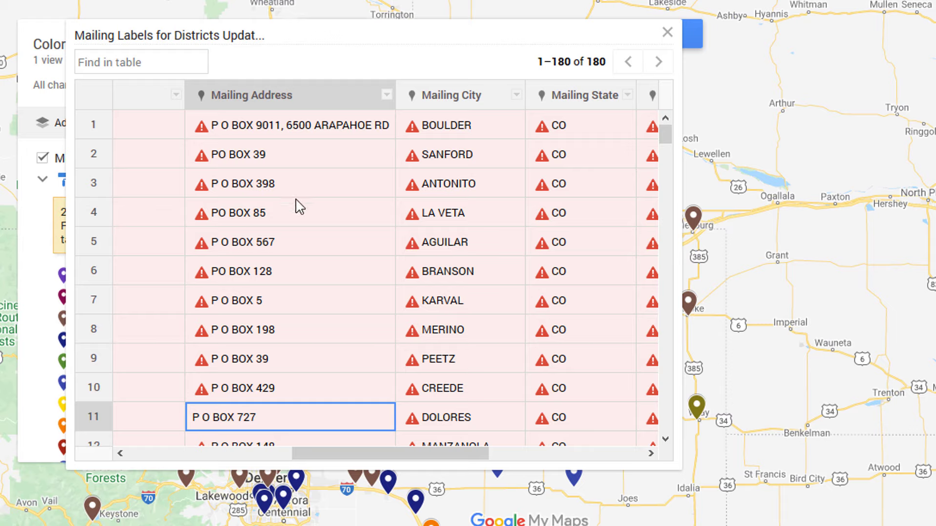
# Replace row 5's mailing address 'P O BOX 567' with '342342 werw dfs'.
pyautogui.click(274, 247)
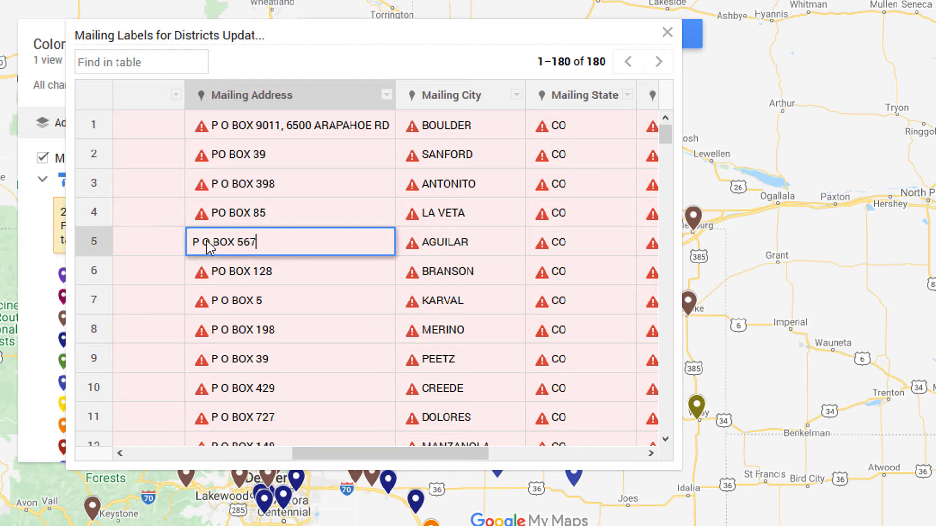
pyautogui.moveTo(261, 246); pyautogui.dragTo(163, 247)
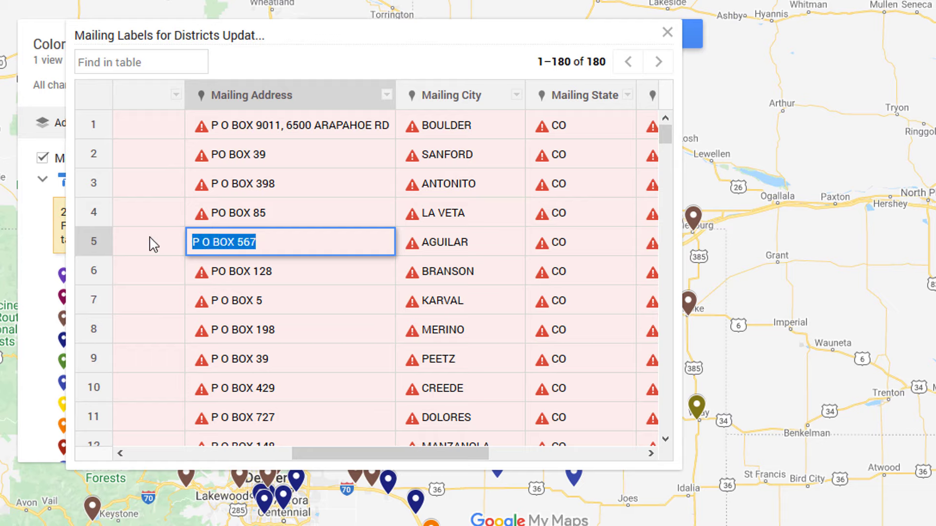
pyautogui.write('3')
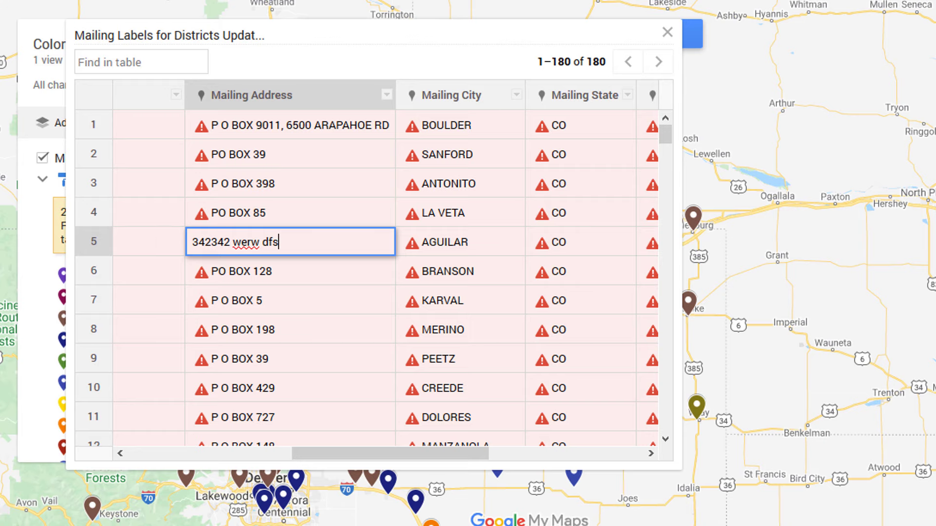
pyautogui.write('42342 werw dfs')
# Close the data table and the placemark's info card, then pan toward Denver and zoom out.
pyautogui.click(667, 32)
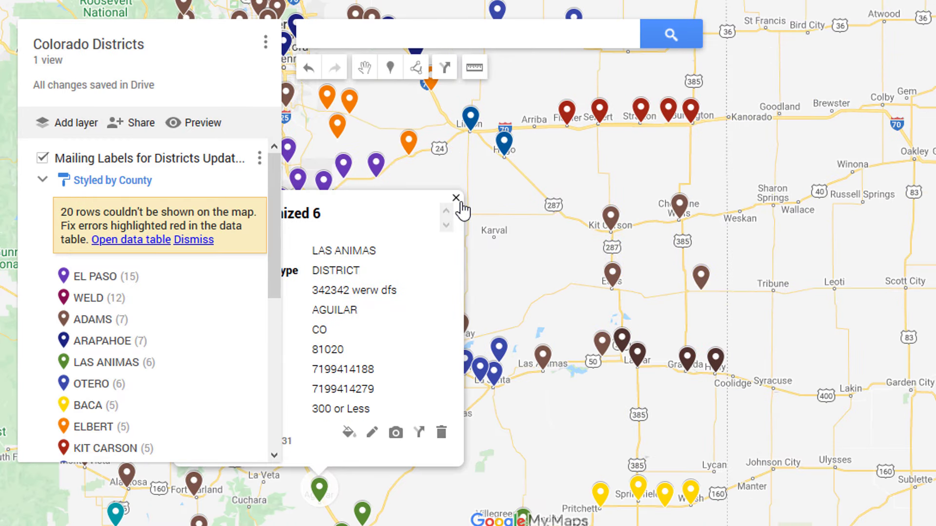
pyautogui.click(457, 198)
pyautogui.moveTo(548, 225); pyautogui.dragTo(678, 385)
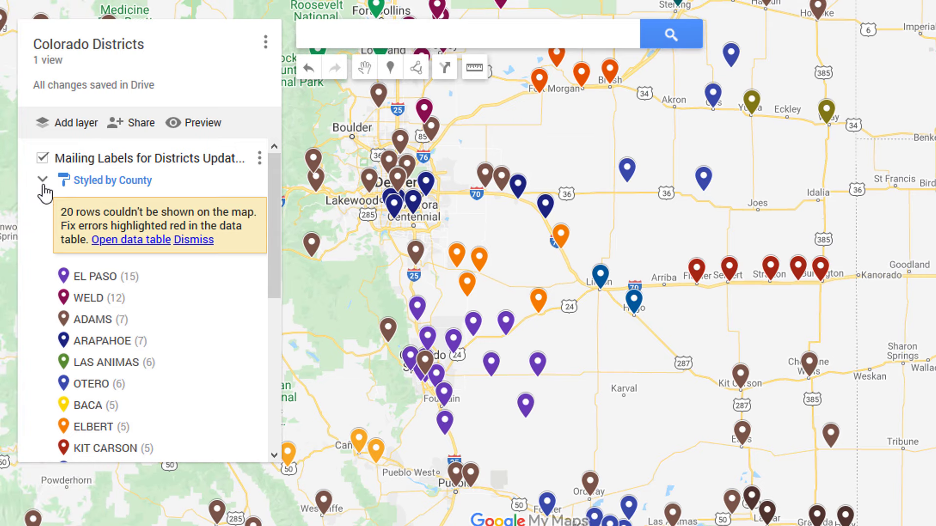
pyautogui.scroll(-1, 272, 244)
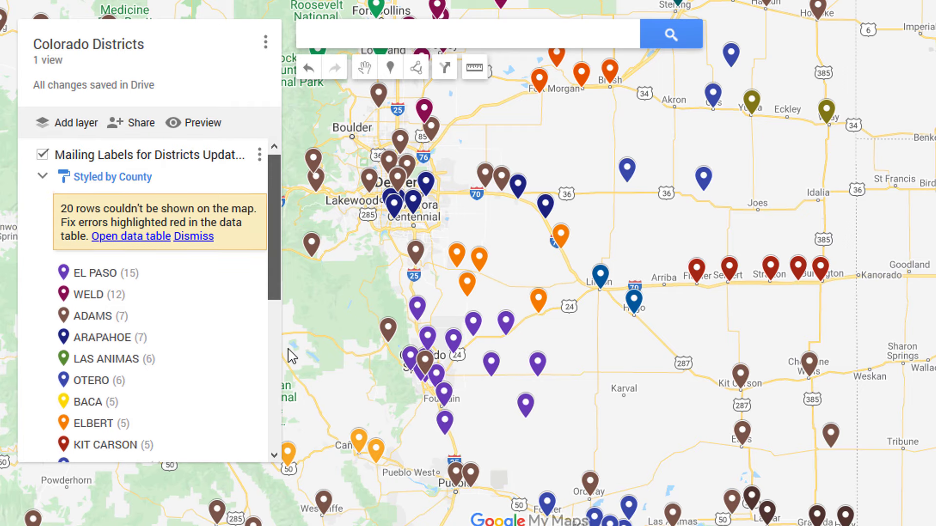
pyautogui.scroll(-5, 274, 355)
# Switch the base map style to Terrain and pan west over Colorado's mountains.
pyautogui.click(44, 451)
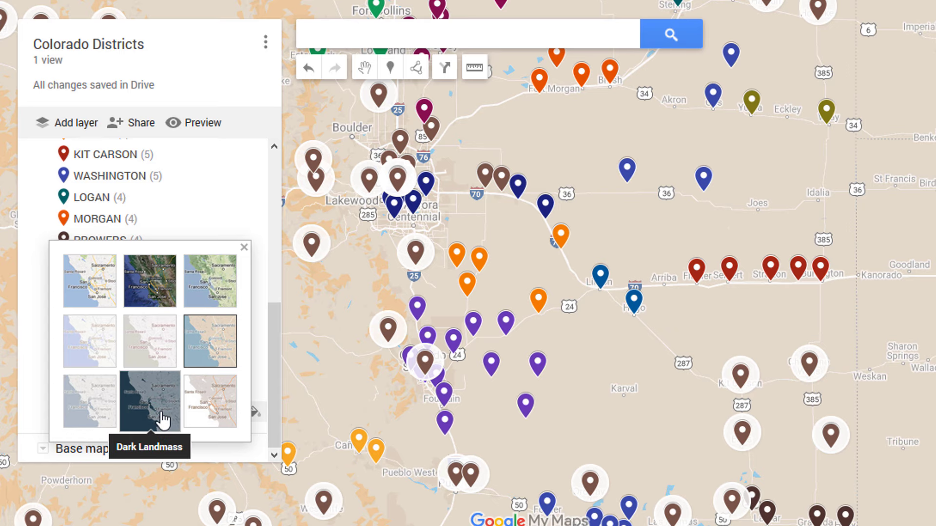
pyautogui.click(207, 299)
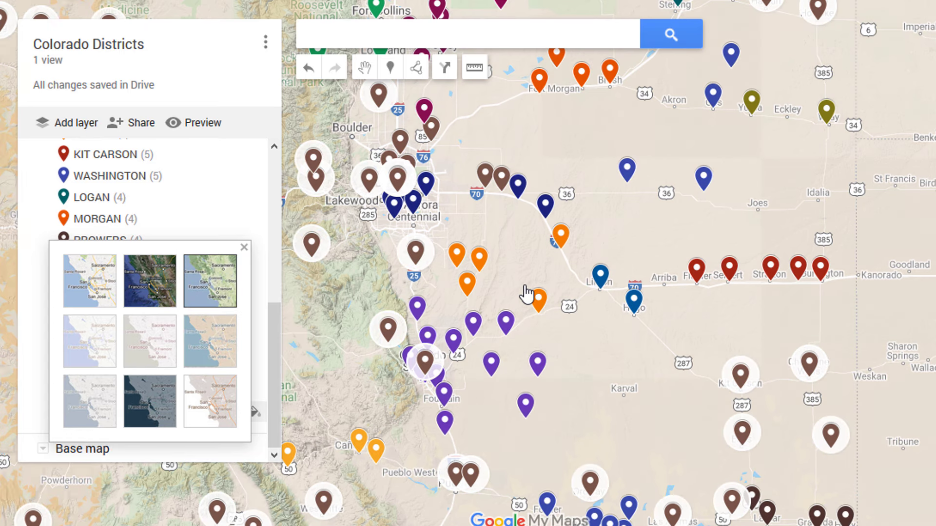
pyautogui.moveTo(382, 289); pyautogui.dragTo(743, 255)
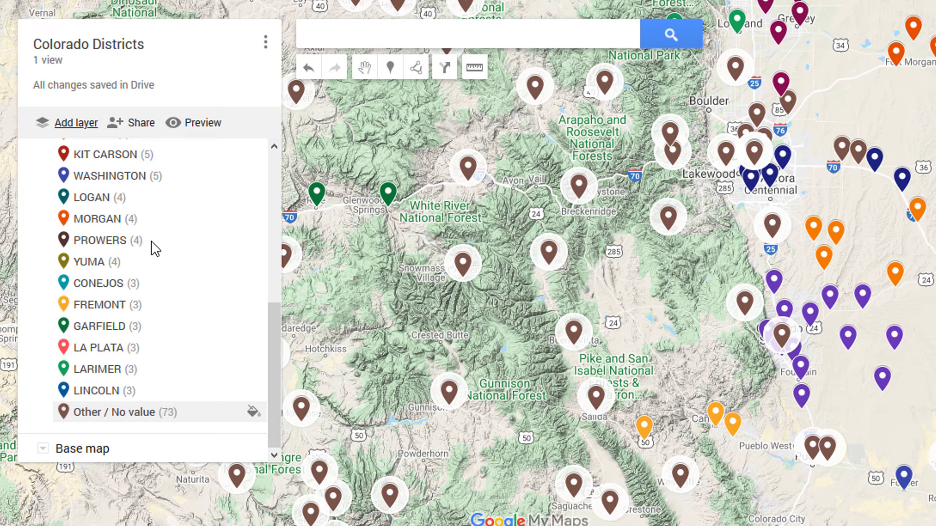
pyautogui.moveTo(273, 359); pyautogui.dragTo(289, 191)
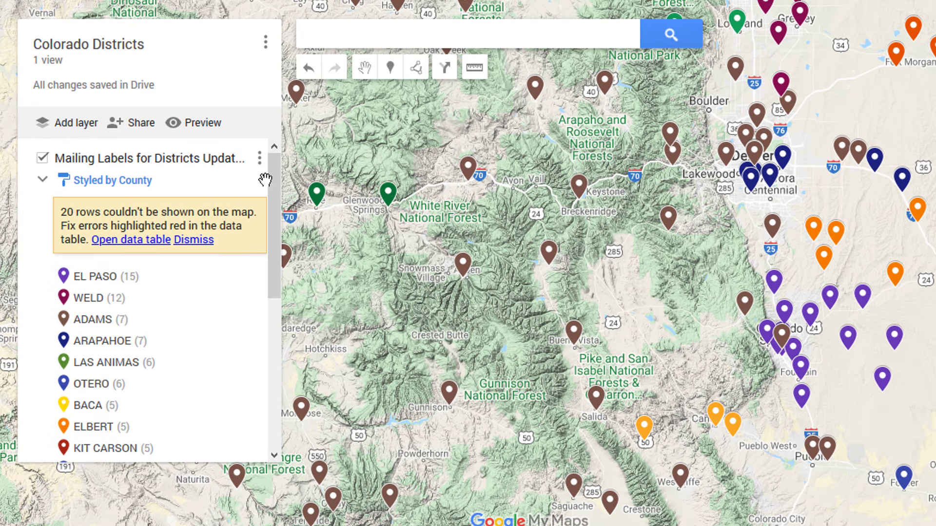
# Add a new empty Untitled layer below the district layer, then zoom out over the region.
pyautogui.click(59, 124)
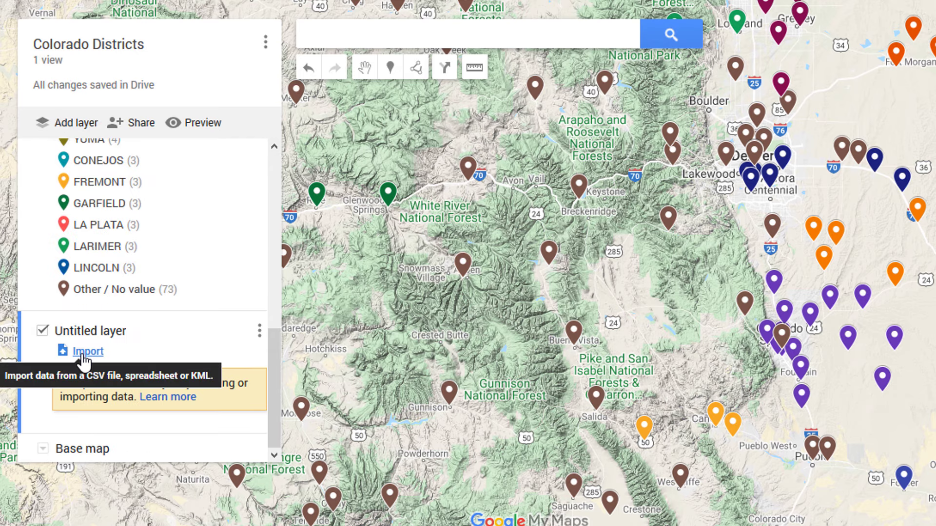
pyautogui.scroll(-2, 622, 372)
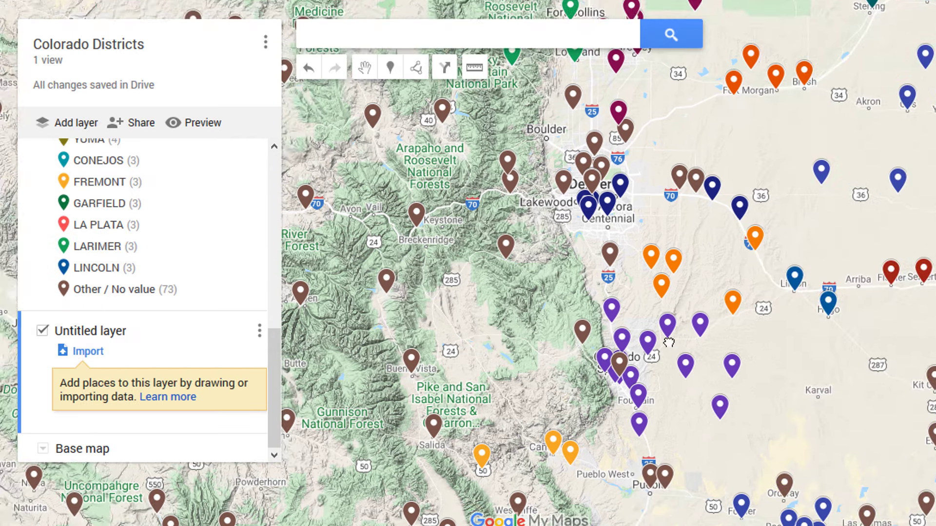
pyautogui.scroll(-2, 782, 298)
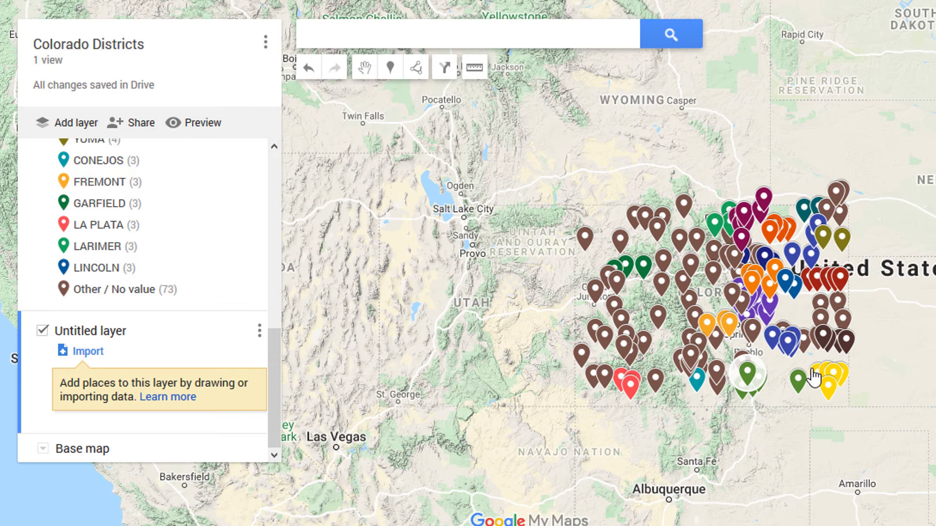
pyautogui.moveTo(760, 173); pyautogui.dragTo(685, 164)
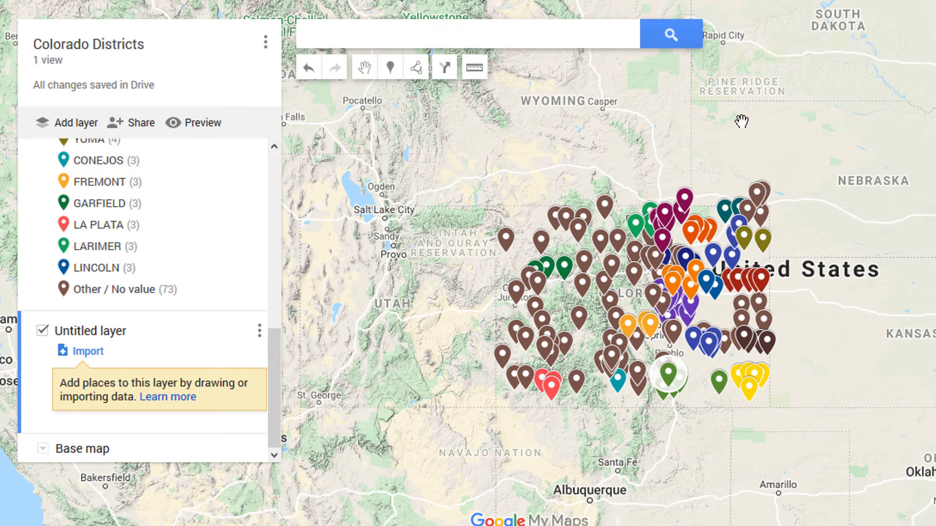